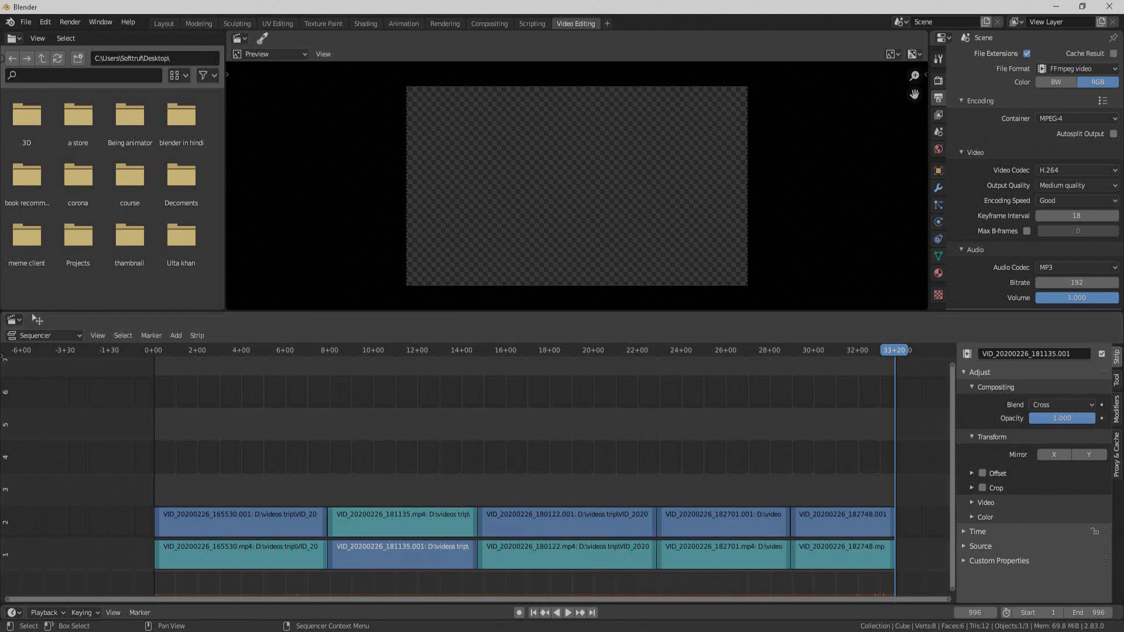
Step: Move the VID_20200226_181135 video and audio strips up to channels 3 and 4, overlapping the end of the first clip by about one second
{"action": "left_click", "coordinate": [399, 565]}
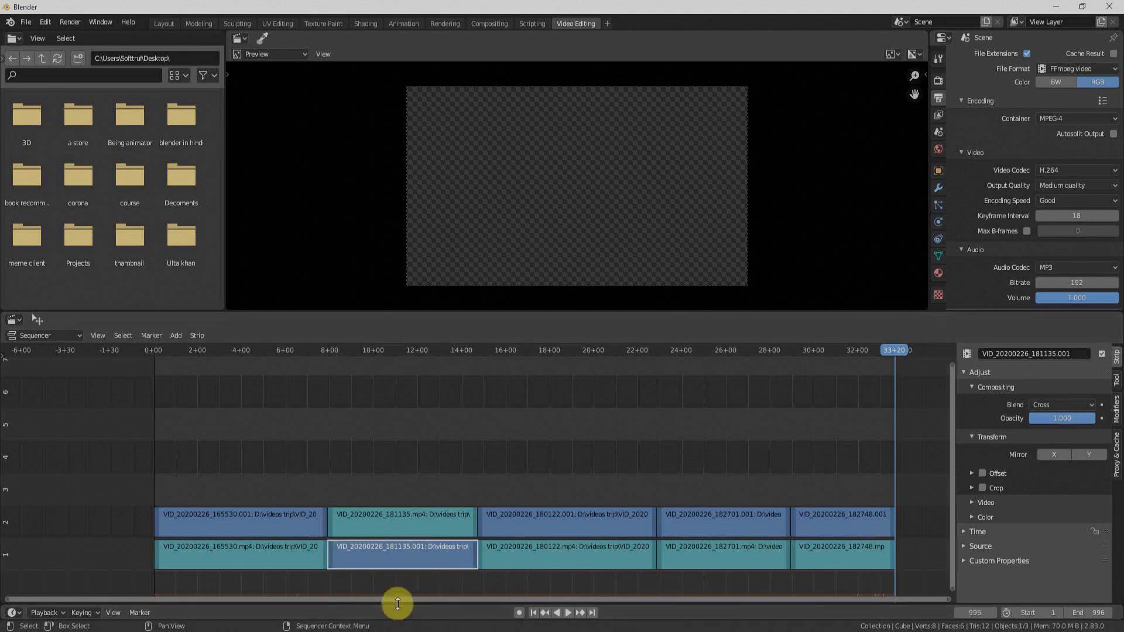
{"action": "left_click", "coordinate": [395, 532], "text": "shift"}
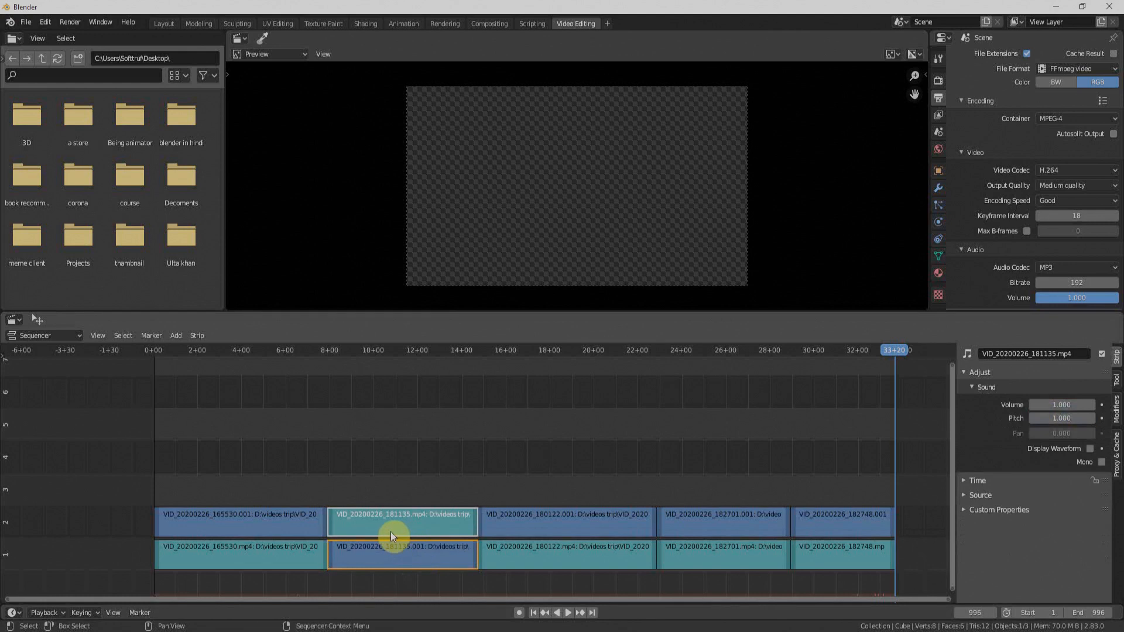
{"action": "key", "text": "g"}
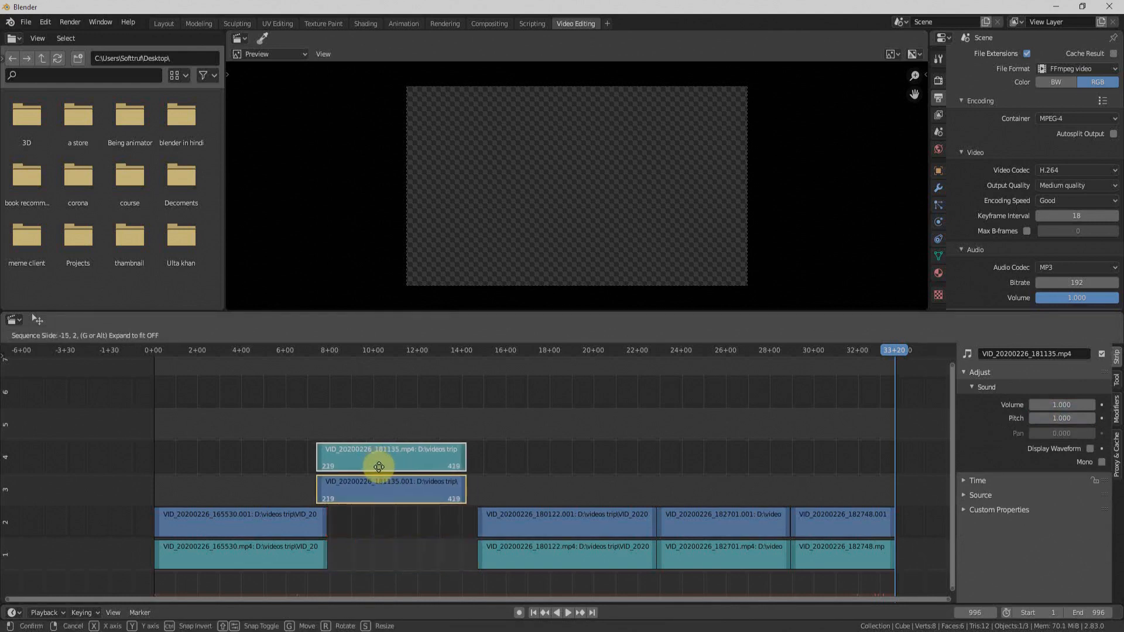
{"action": "left_click", "coordinate": [364, 469]}
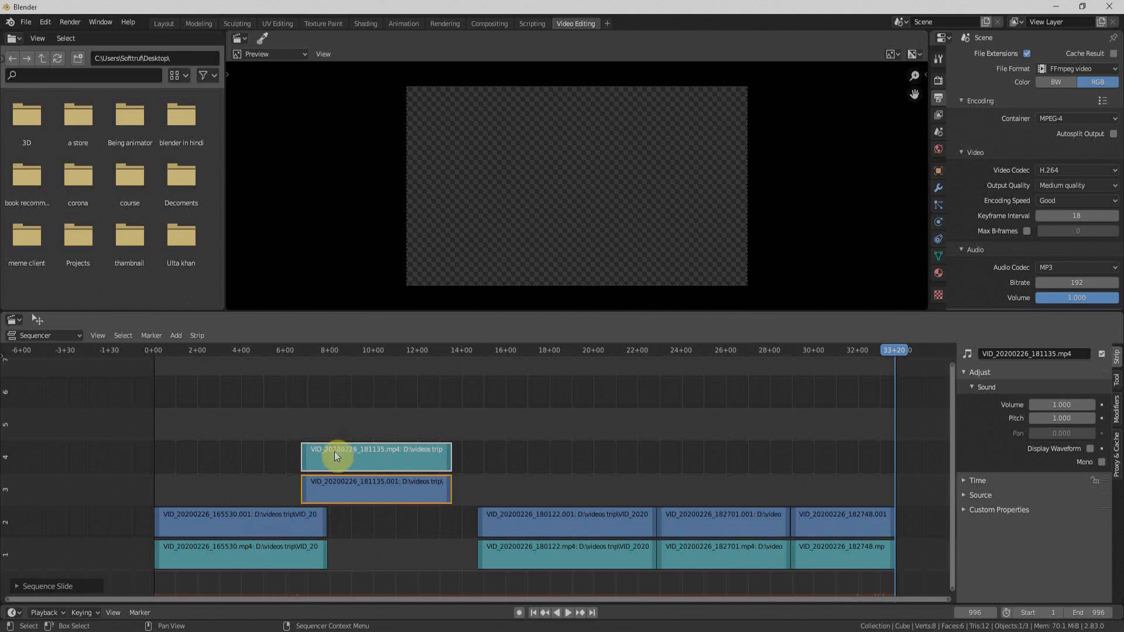
Step: Add a Cross transition from the VID_20200226_165530 video strip to the VID_20200226_181135 video strip
{"action": "mouse_move", "coordinate": [290, 351]}
{"action": "left_mouse_down"}
{"action": "mouse_move", "coordinate": [316, 353]}
{"action": "mouse_move", "coordinate": [307, 359]}
{"action": "left_mouse_up"}
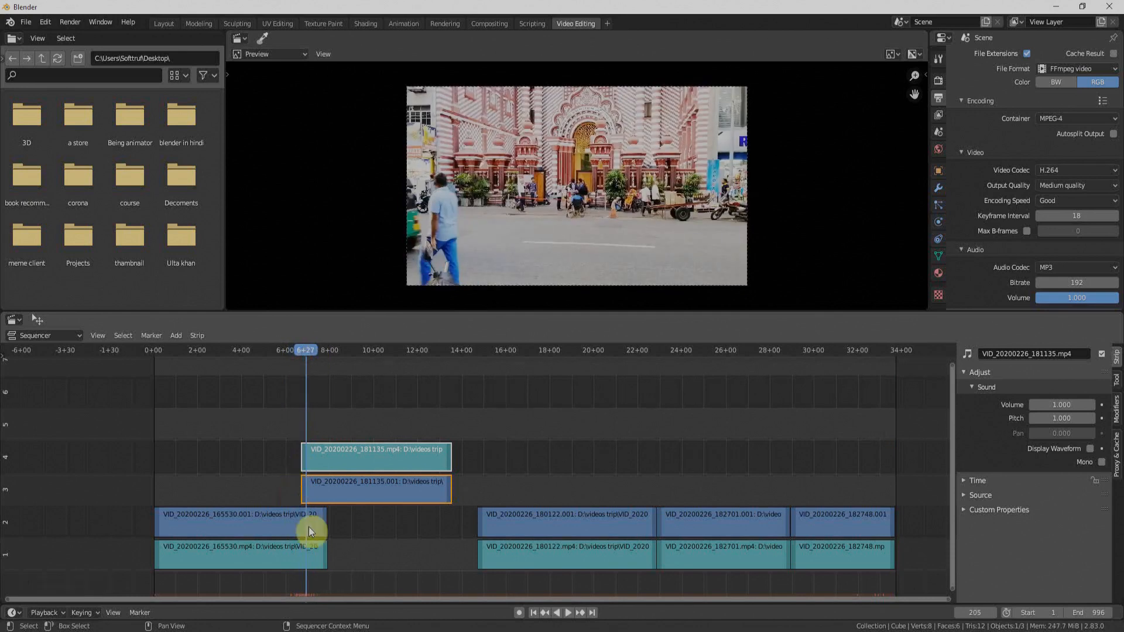
{"action": "left_click", "coordinate": [282, 521]}
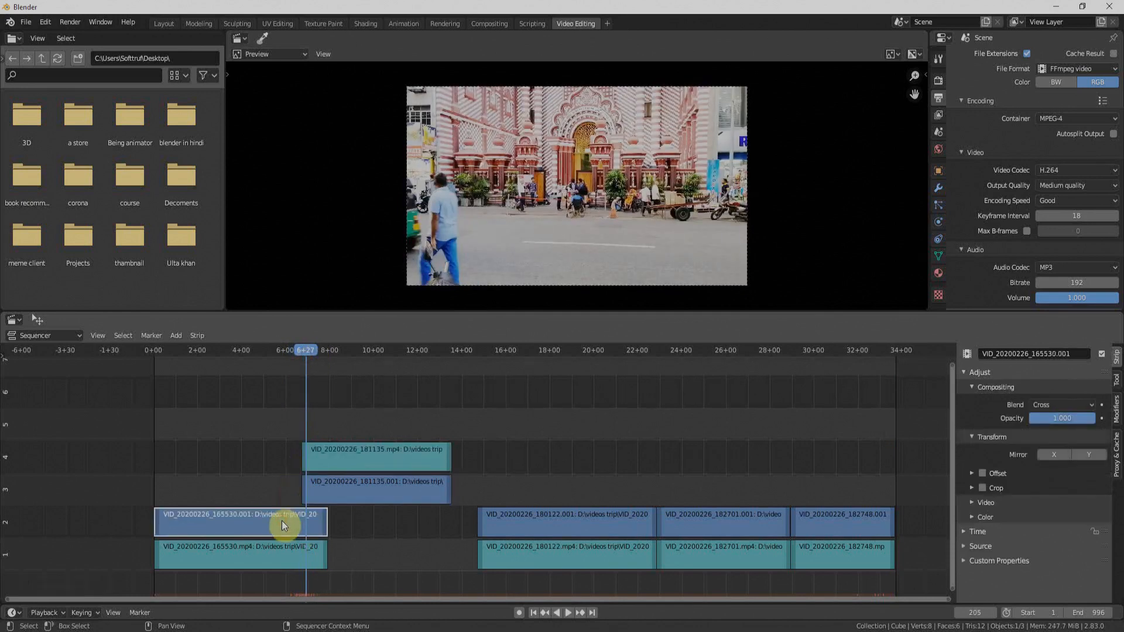
{"action": "left_click", "coordinate": [320, 485], "text": "shift"}
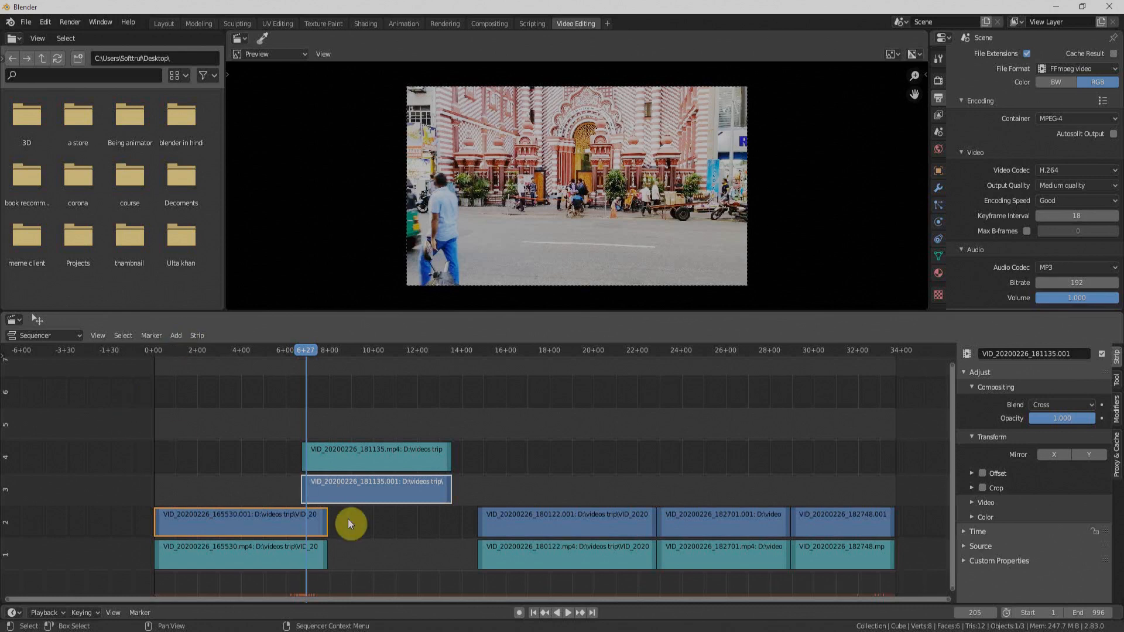
{"action": "left_click", "coordinate": [176, 335]}
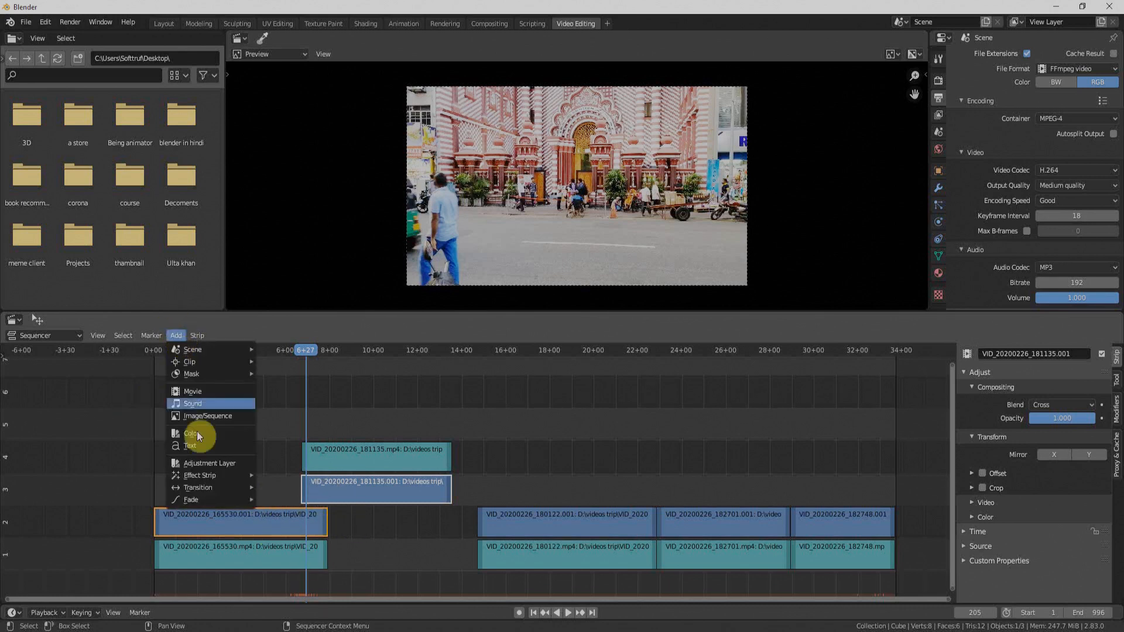
{"action": "mouse_move", "coordinate": [205, 485]}
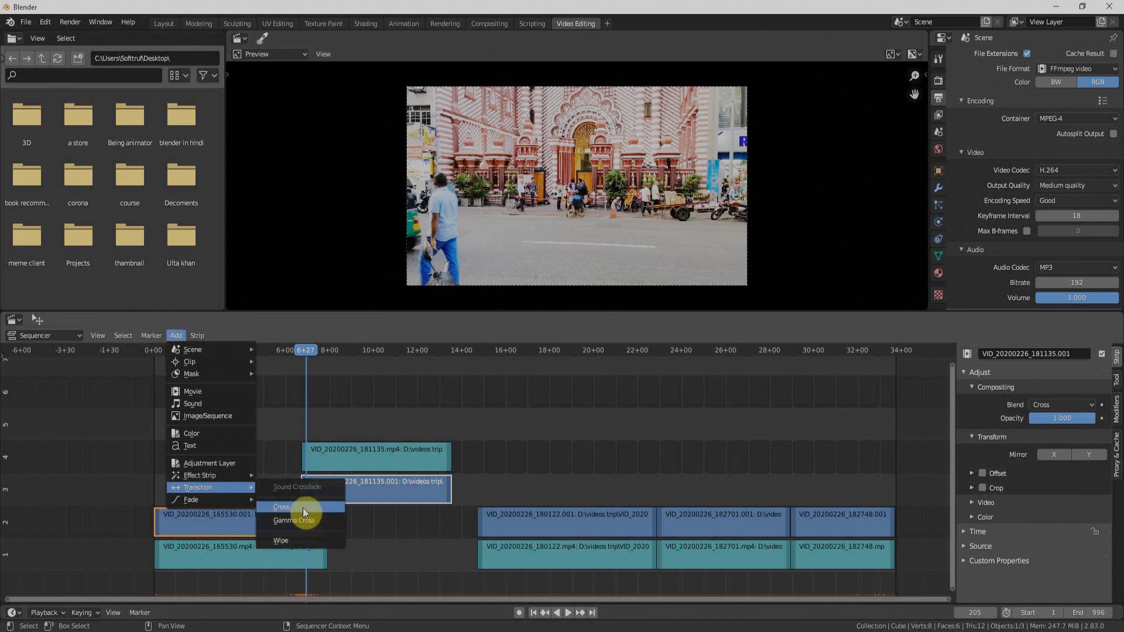
{"action": "left_click", "coordinate": [303, 508]}
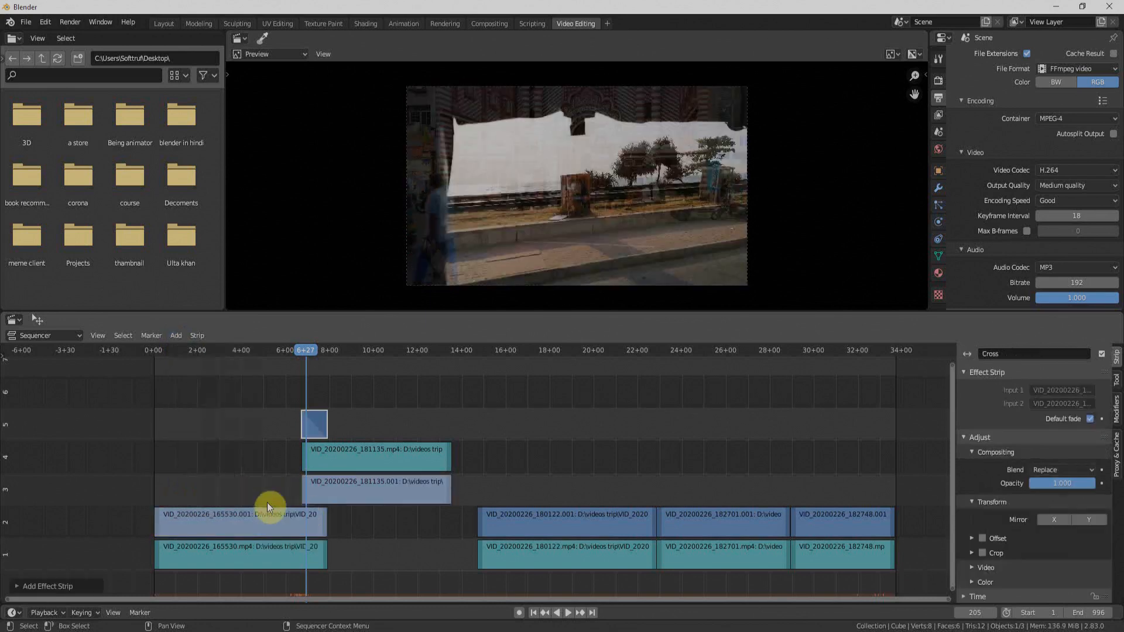
Step: Play back the overlap of the first two clips to review the Cross transition
{"action": "left_click_drag", "start_coordinate": [300, 352], "coordinate": [299, 349]}
{"action": "key", "text": "space"}
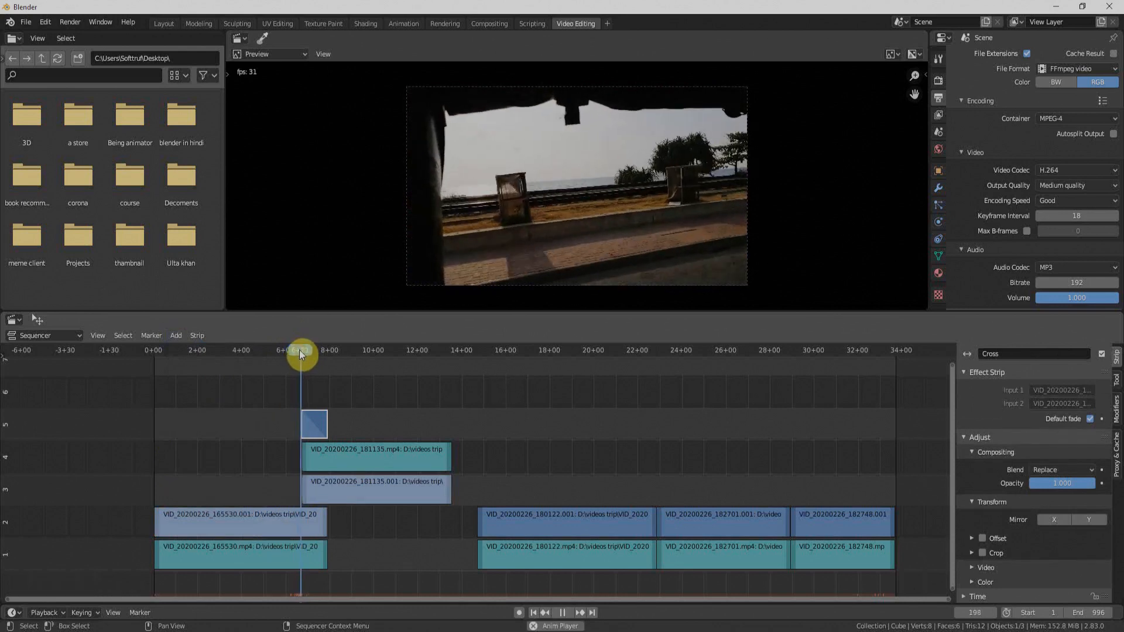
{"action": "key", "text": "space"}
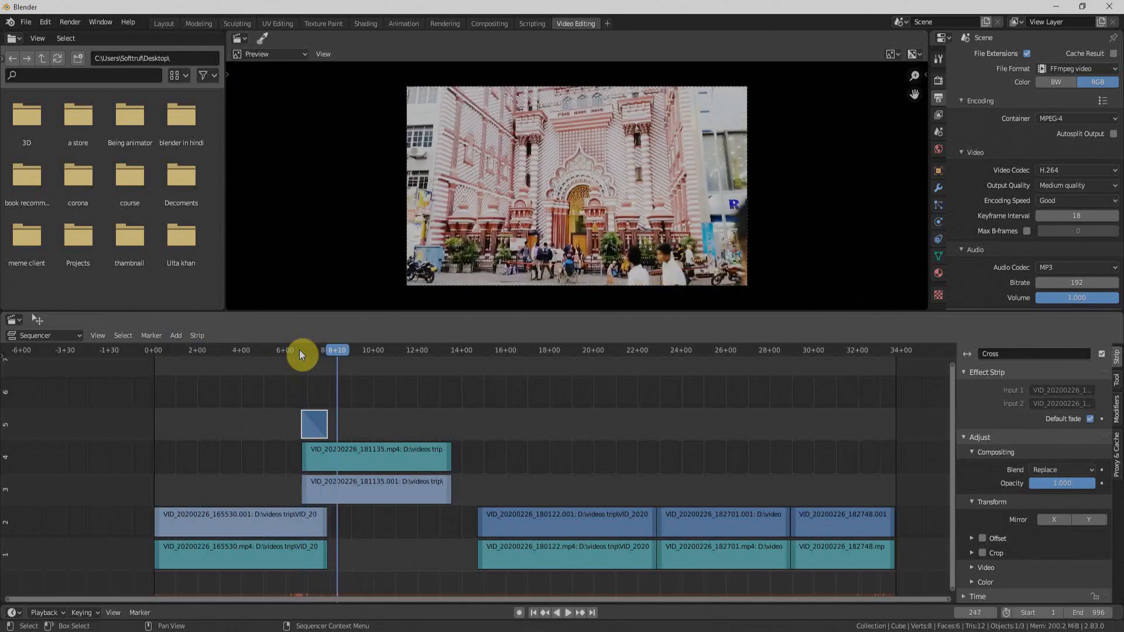
{"action": "left_click", "coordinate": [300, 349]}
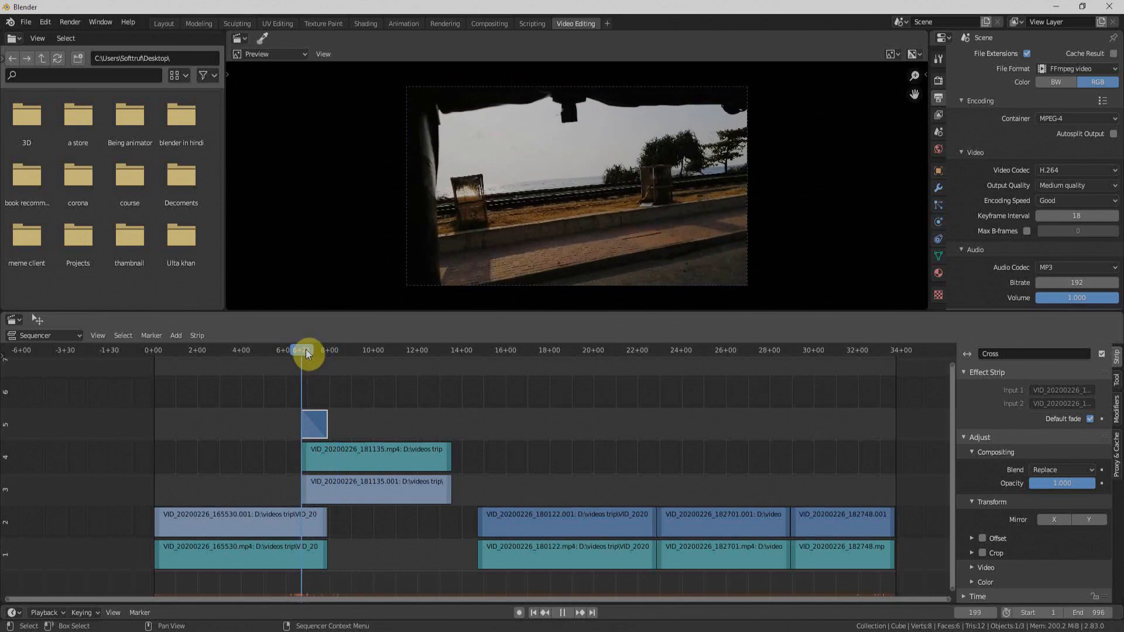
{"action": "key", "text": "space"}
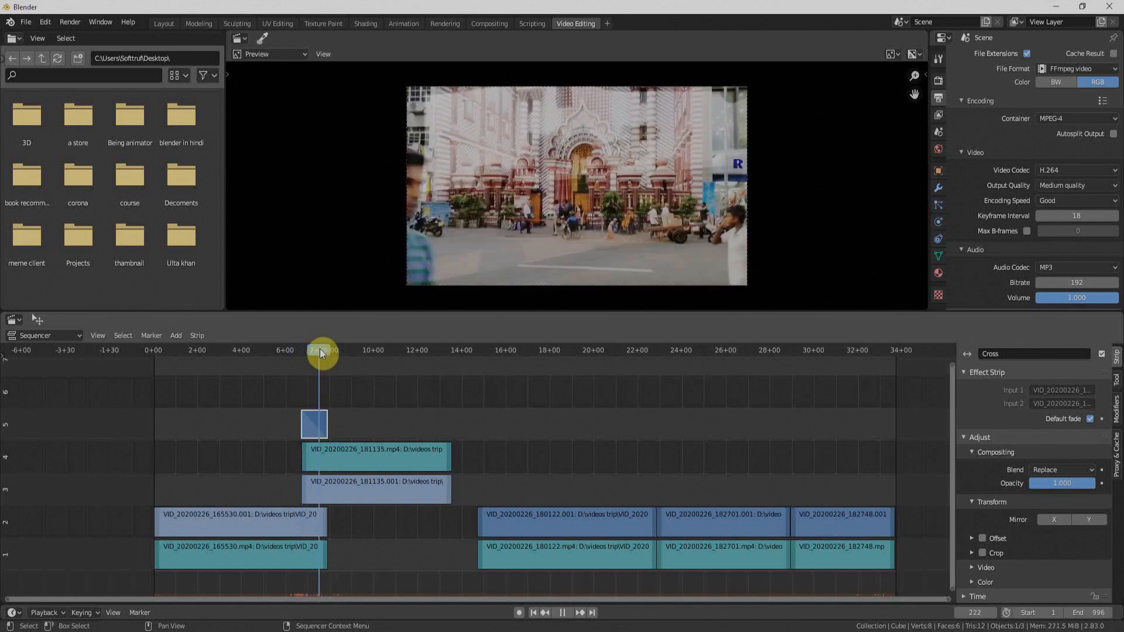
{"action": "key", "text": "space"}
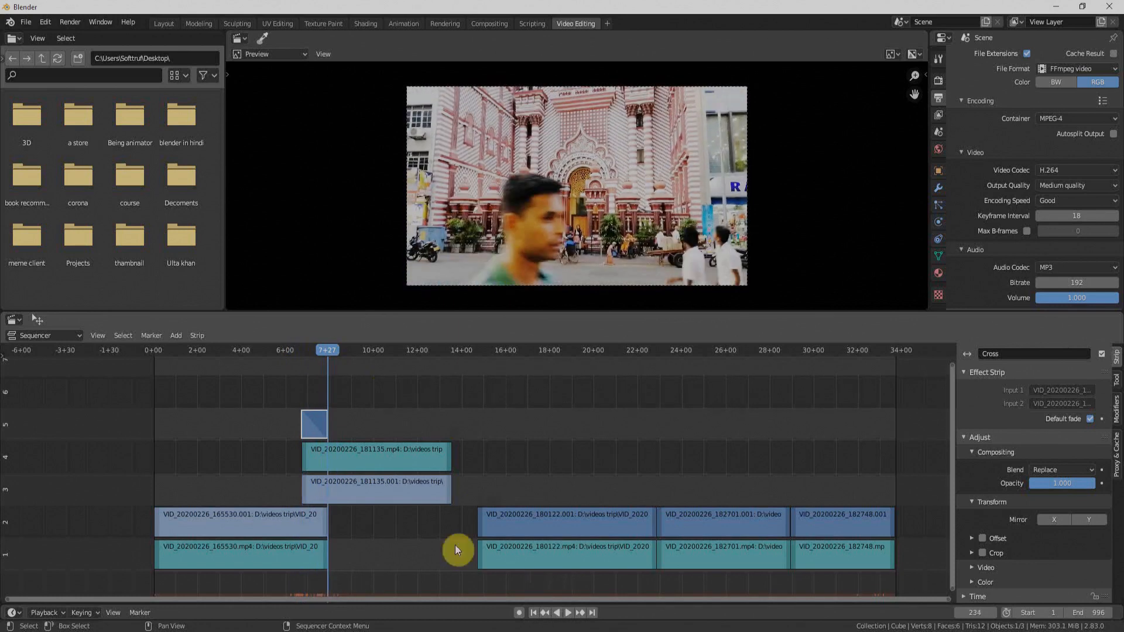
Step: Snap the VID_20200226_180122 video and audio strips to the playhead at 12+15, overlapping the end of the second clip
{"action": "left_click", "coordinate": [428, 349]}
{"action": "key", "text": "space"}
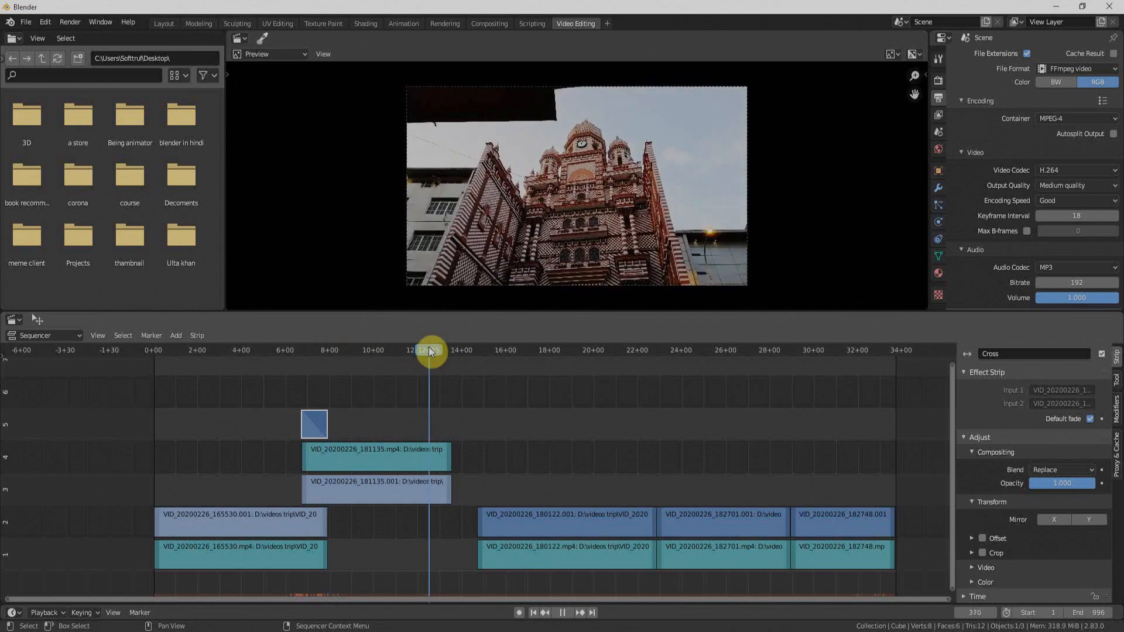
{"action": "left_click", "coordinate": [562, 612]}
{"action": "left_click", "coordinate": [548, 546]}
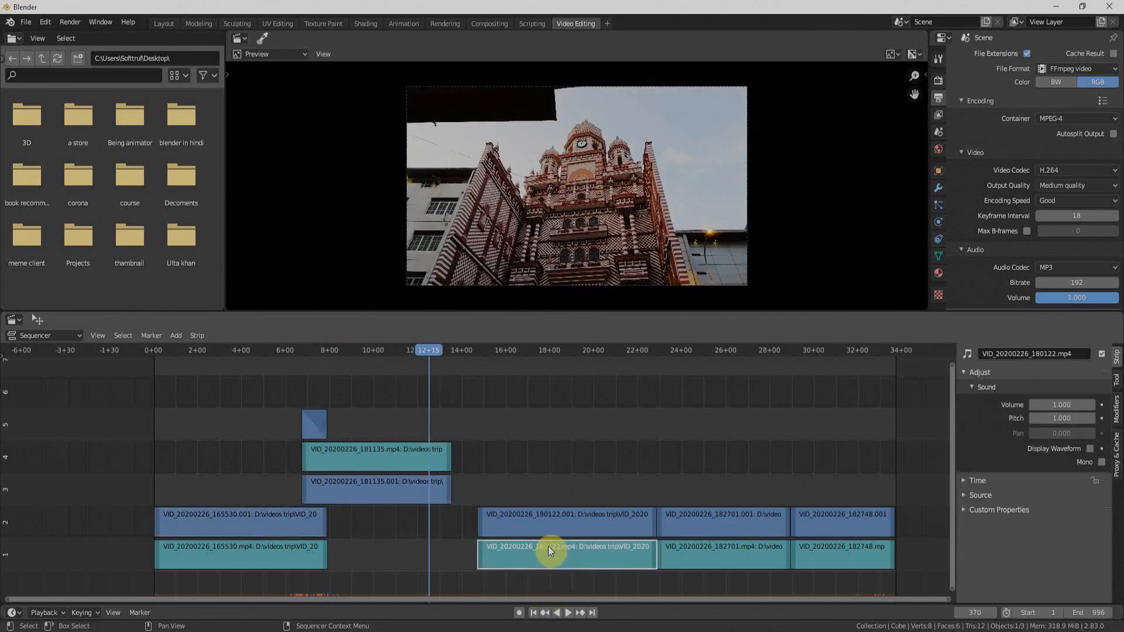
{"action": "left_click", "coordinate": [551, 521], "text": "shift"}
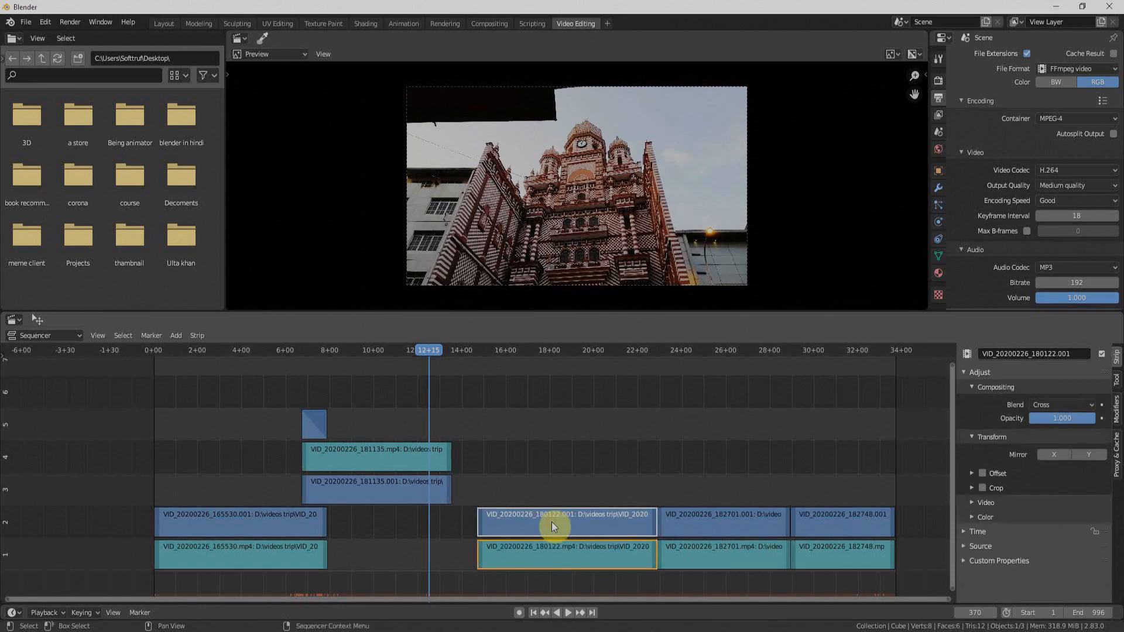
{"action": "key", "text": "shift+s"}
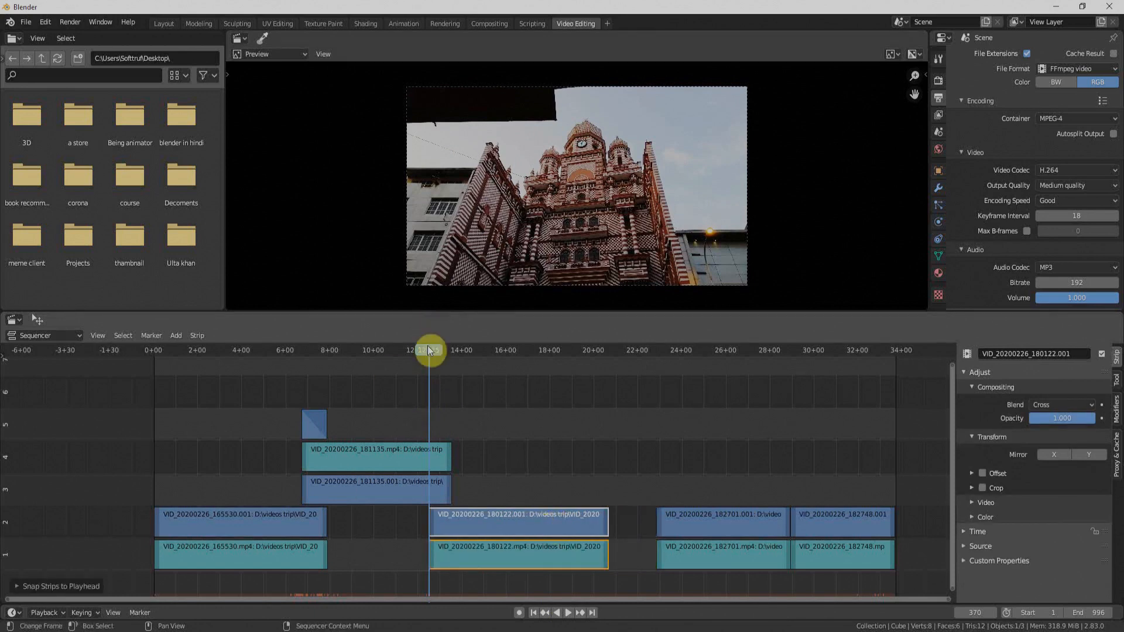
Step: Add a Gamma Cross transition from the VID_20200226_181135 video strip to the VID_20200226_180122 video strip
{"action": "left_click", "coordinate": [403, 486]}
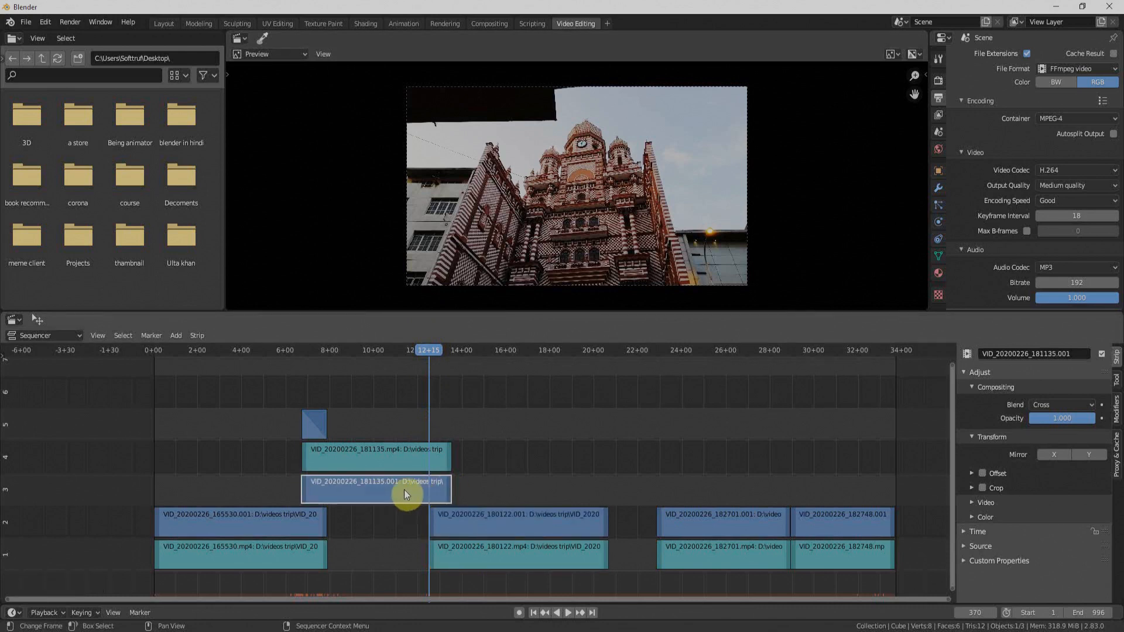
{"action": "left_click", "coordinate": [488, 523], "text": "shift"}
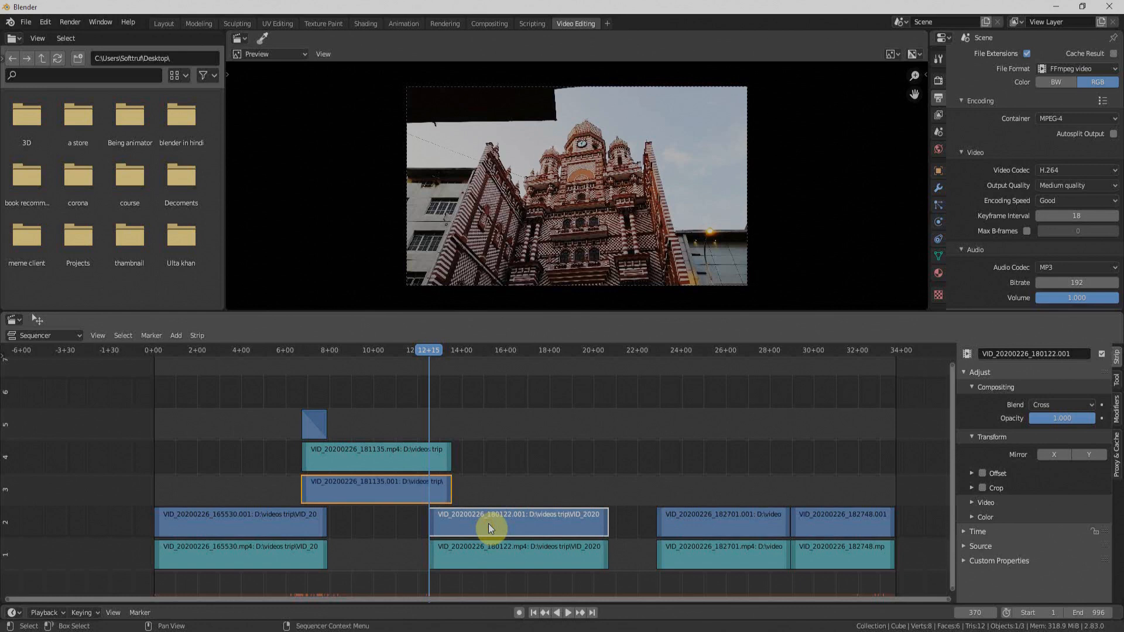
{"action": "left_click", "coordinate": [176, 335]}
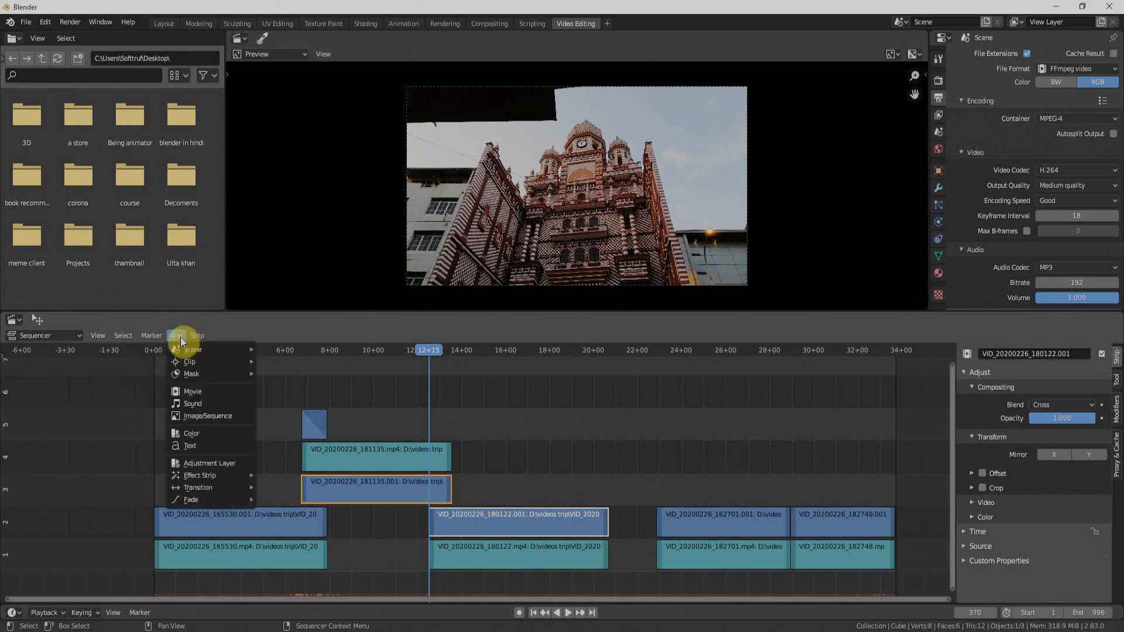
{"action": "mouse_move", "coordinate": [191, 489]}
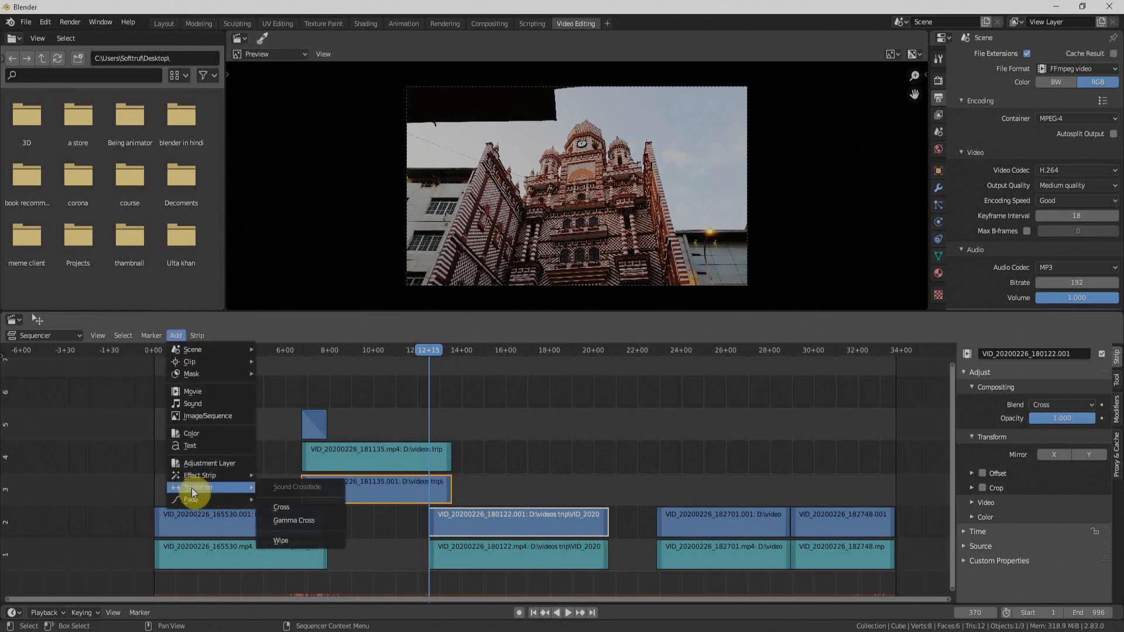
{"action": "left_click", "coordinate": [291, 523]}
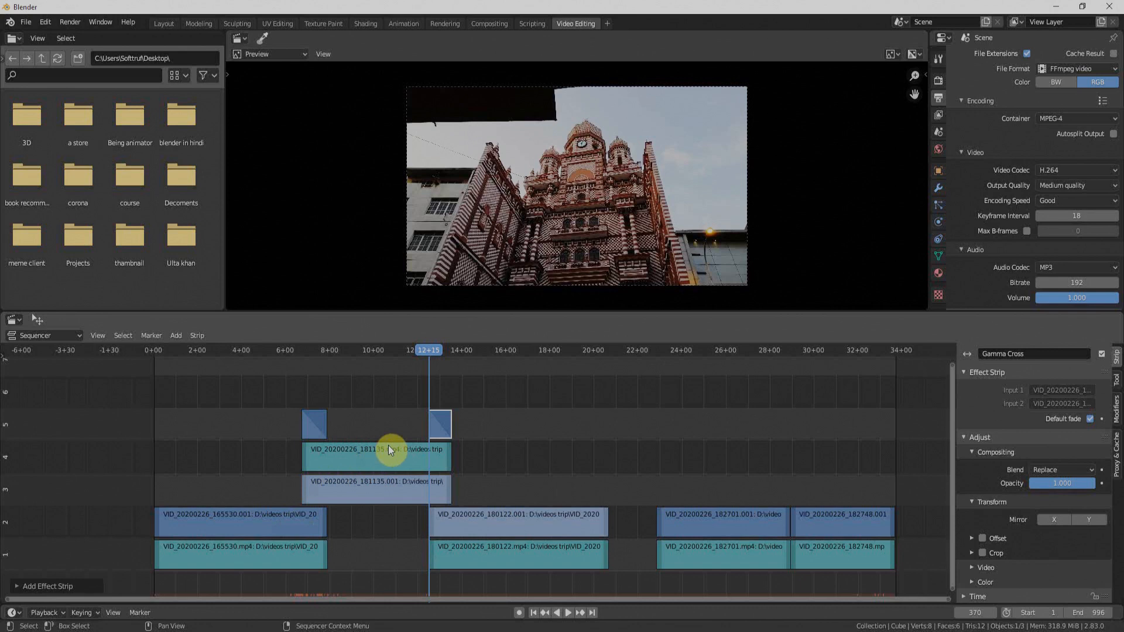
Step: Play and scrub through the Gamma Cross transition, stopping at 13+00 in its middle
{"action": "key", "text": "space"}
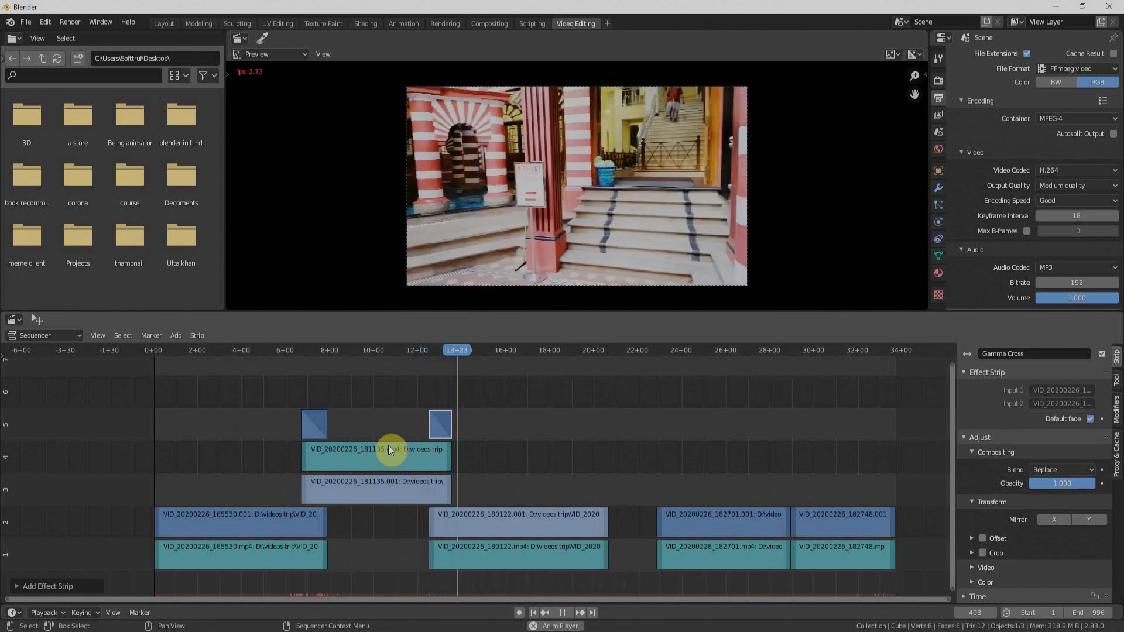
{"action": "left_click", "coordinate": [427, 350]}
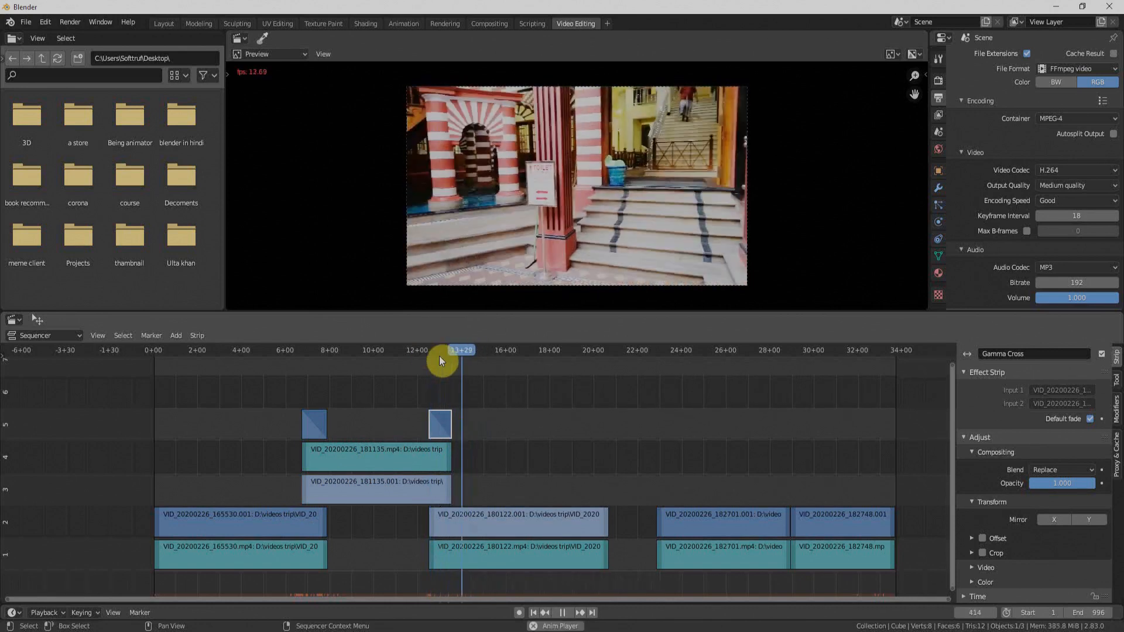
{"action": "left_click", "coordinate": [439, 349]}
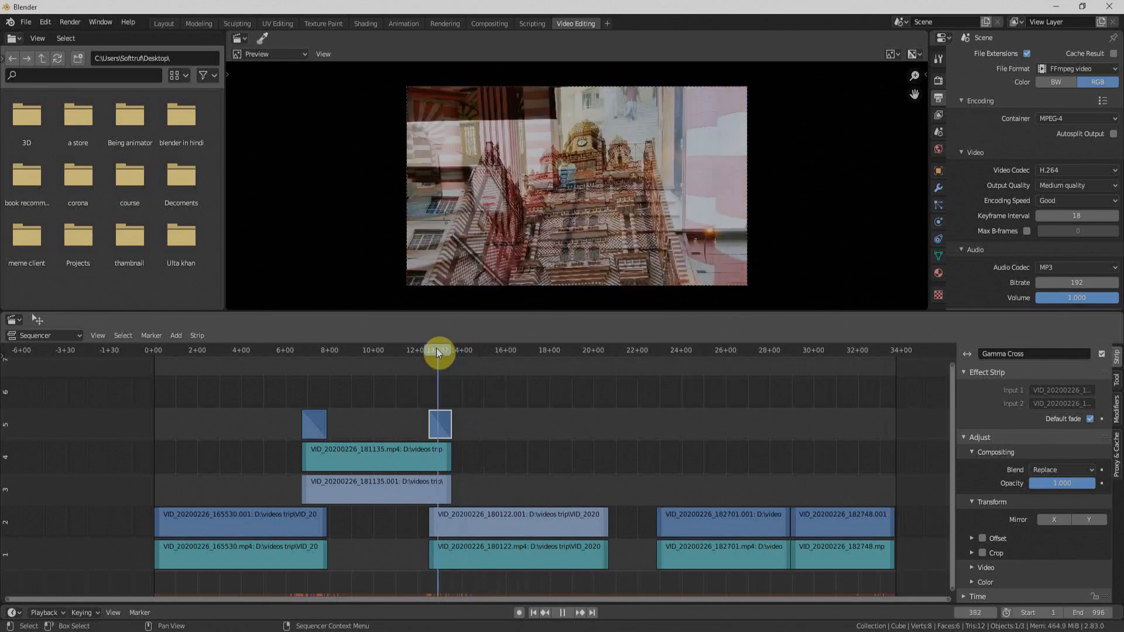
{"action": "left_click_drag", "start_coordinate": [436, 347], "coordinate": [440, 348]}
{"action": "key", "text": "space"}
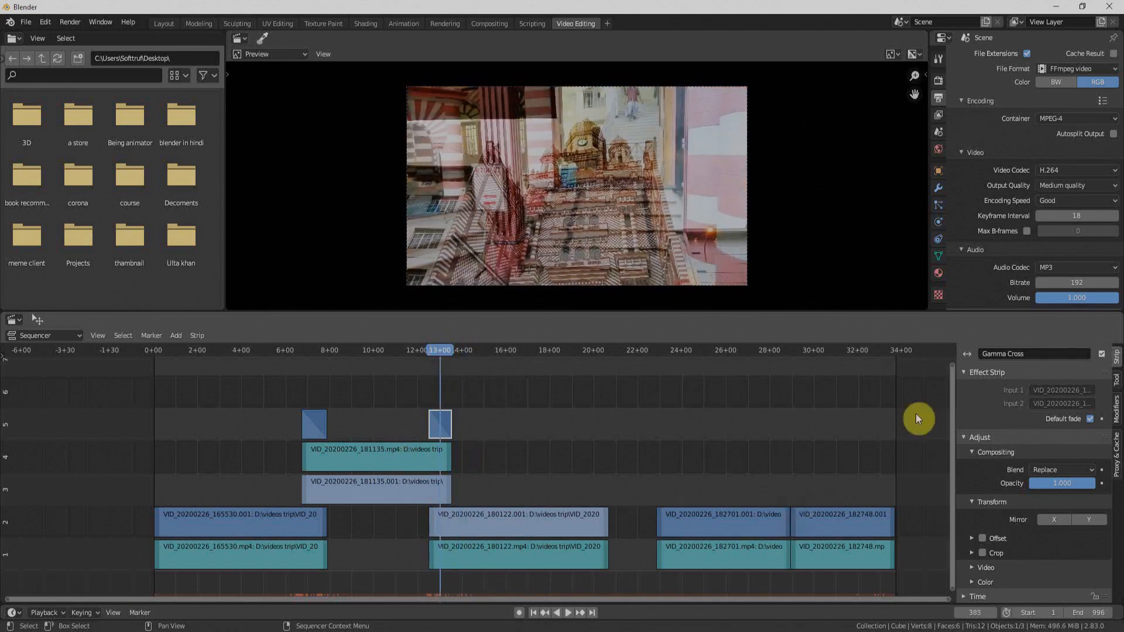
Step: Try an Effect Fader of about 0.28 on the Gamma Cross strip in place of Default fade, and restore Default fade
{"action": "left_click", "coordinate": [1090, 422]}
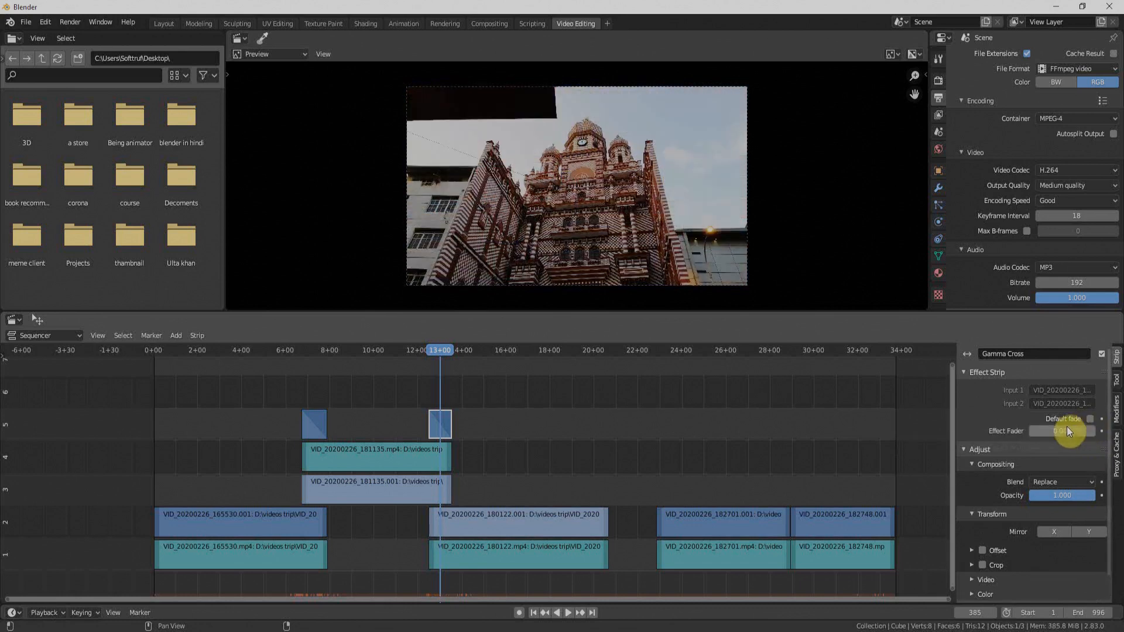
{"action": "mouse_move", "coordinate": [1066, 430]}
{"action": "left_mouse_down"}
{"action": "mouse_move", "coordinate": [1088, 430]}
{"action": "mouse_move", "coordinate": [1047, 431]}
{"action": "left_mouse_up"}
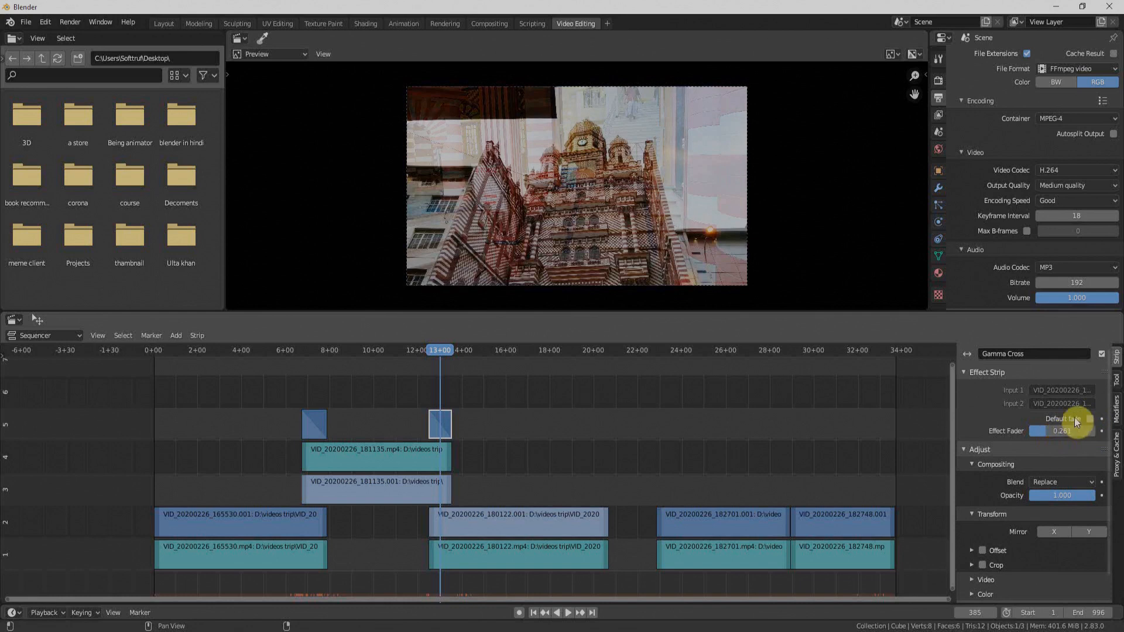
{"action": "left_click", "coordinate": [1089, 418]}
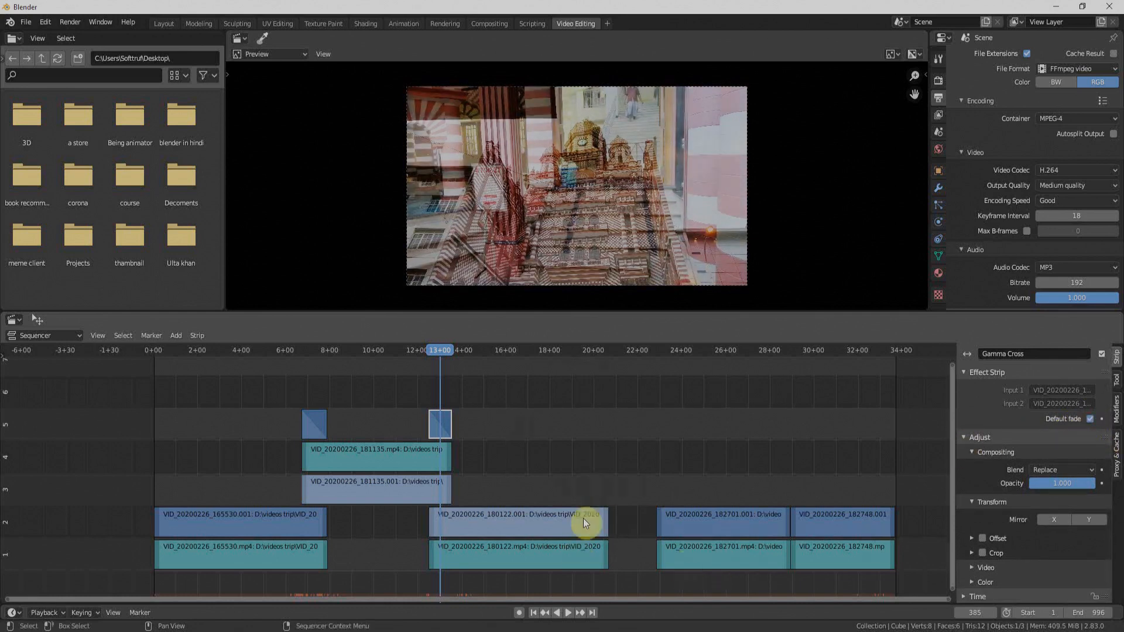
Step: Snap the VID_20200226_182701 video and audio strips to the playhead at 19+11, overlapping the end of the third clip
{"action": "left_click", "coordinate": [581, 349]}
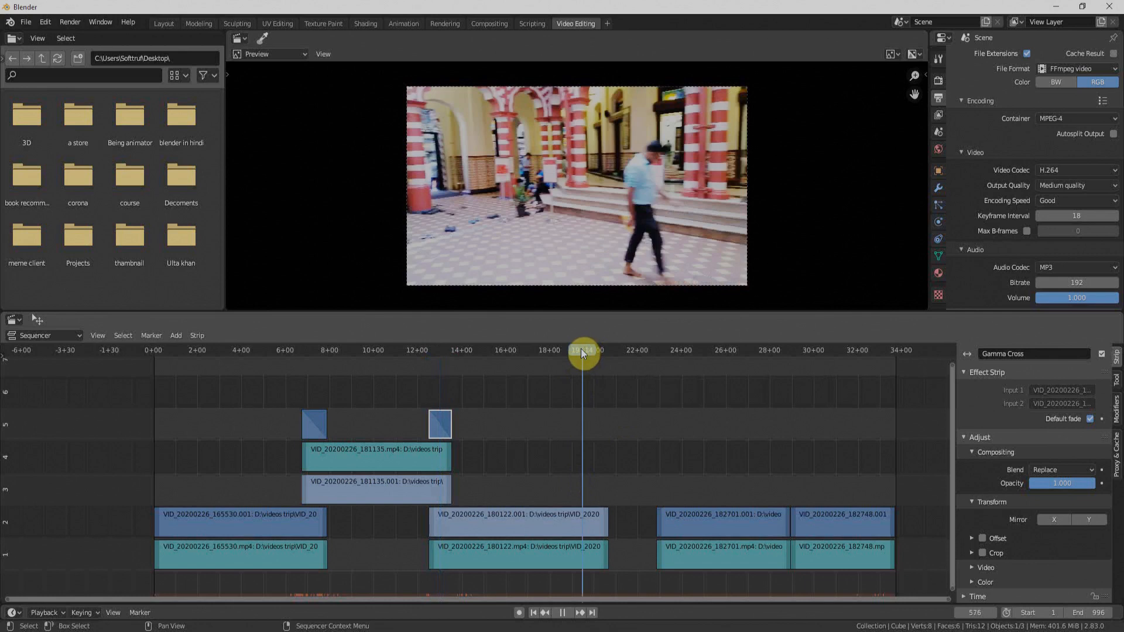
{"action": "left_click_drag", "start_coordinate": [581, 349], "coordinate": [579, 349]}
{"action": "left_click", "coordinate": [743, 543]}
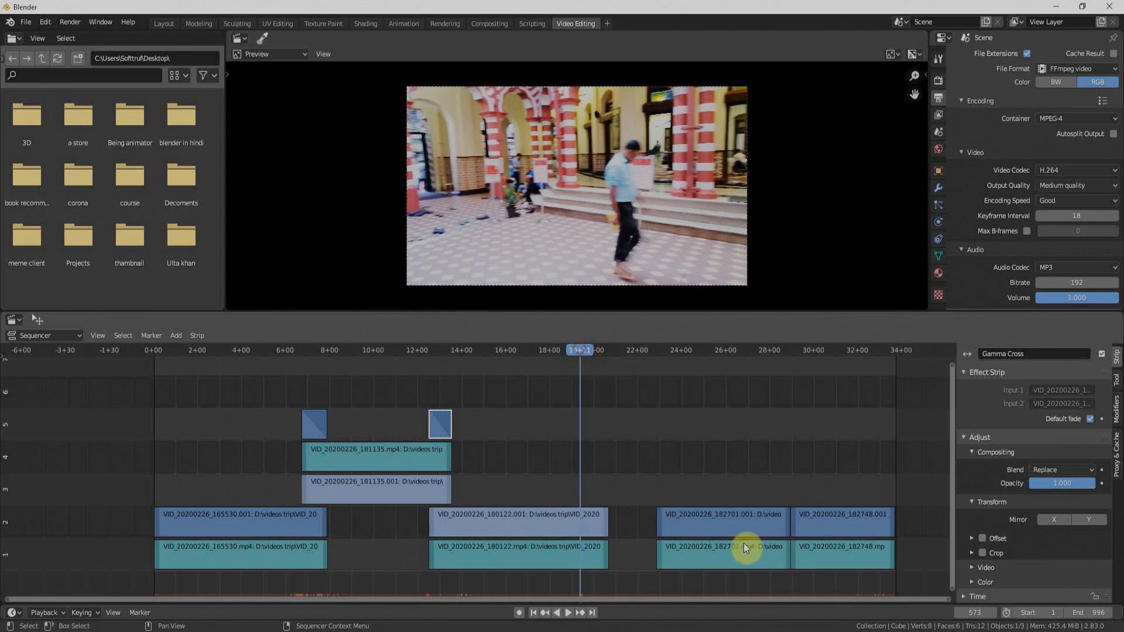
{"action": "left_click", "coordinate": [741, 531], "text": "shift"}
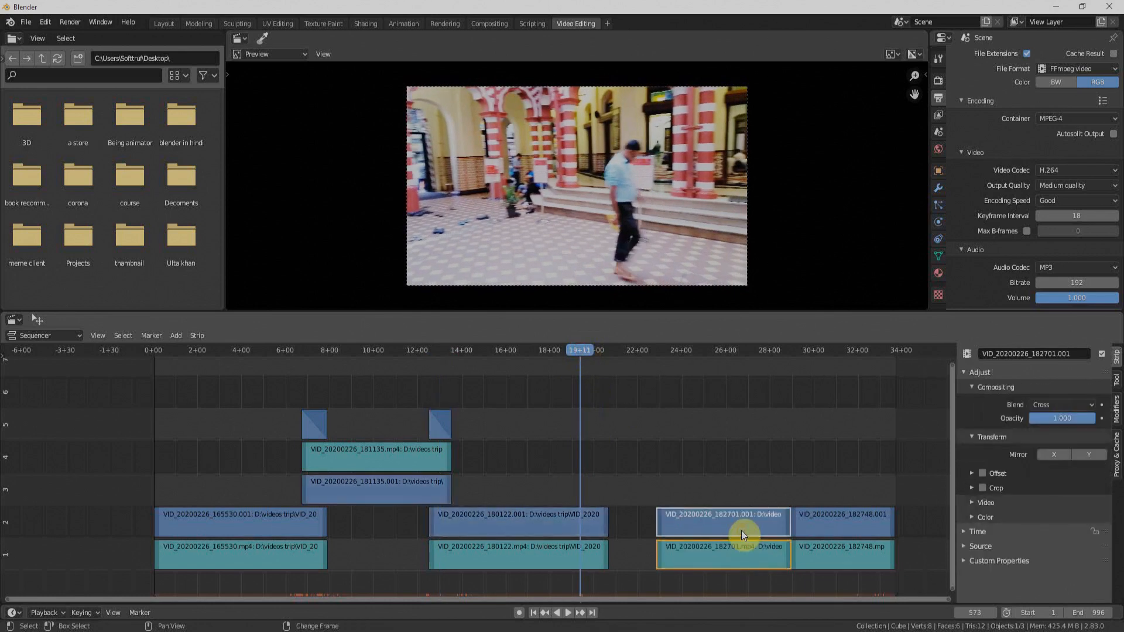
{"action": "key", "text": "shift+s"}
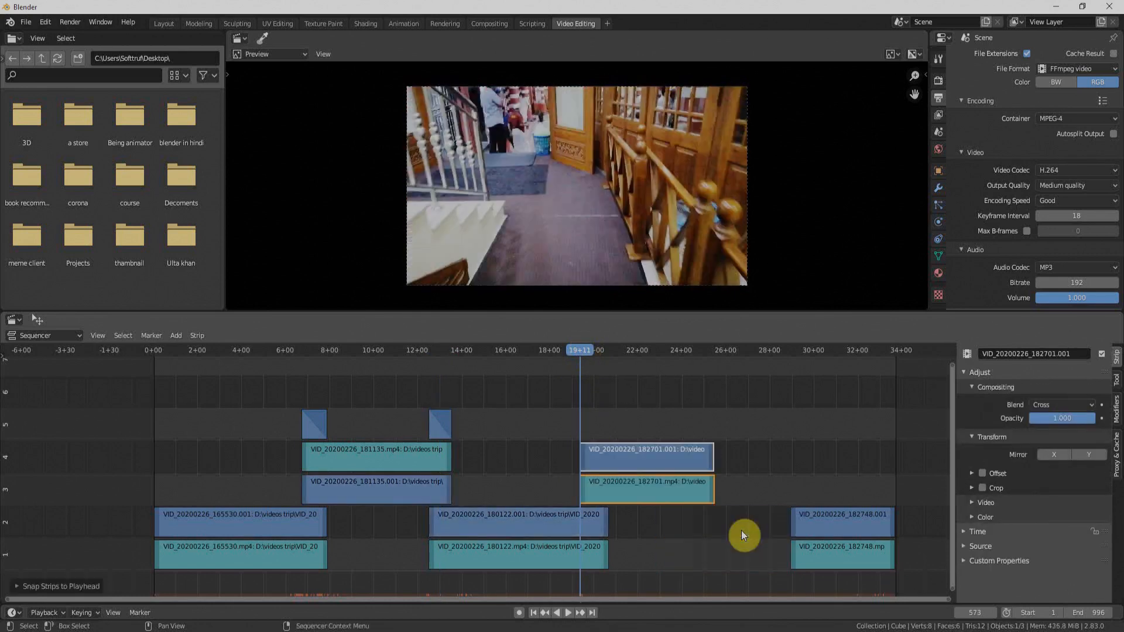
Step: Add a Wipe transition from the VID_20200226_180122 video strip to the VID_20200226_182701 video strip and preview it, stopping at 20+00
{"action": "left_click", "coordinate": [570, 522]}
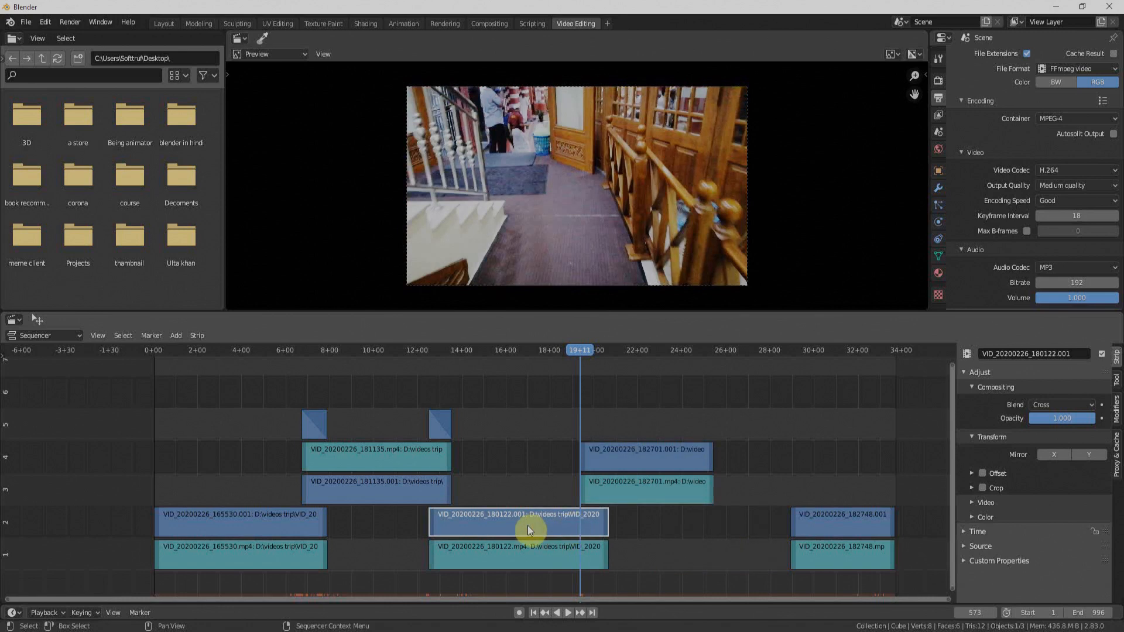
{"action": "left_click", "coordinate": [638, 450], "text": "shift"}
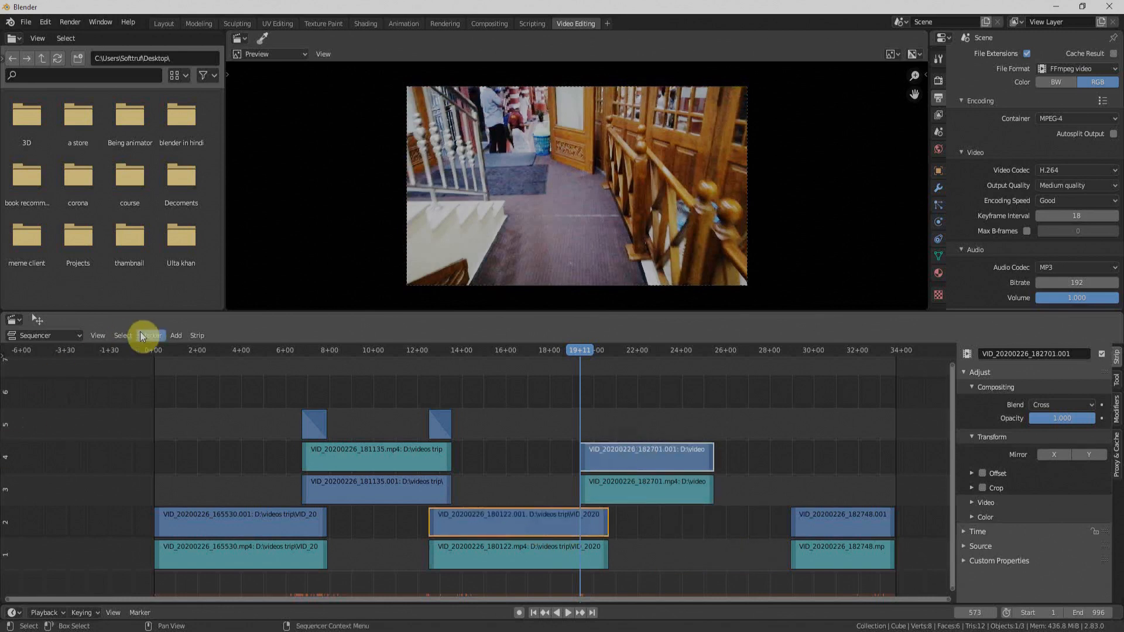
{"action": "left_click", "coordinate": [175, 335]}
{"action": "mouse_move", "coordinate": [192, 475]}
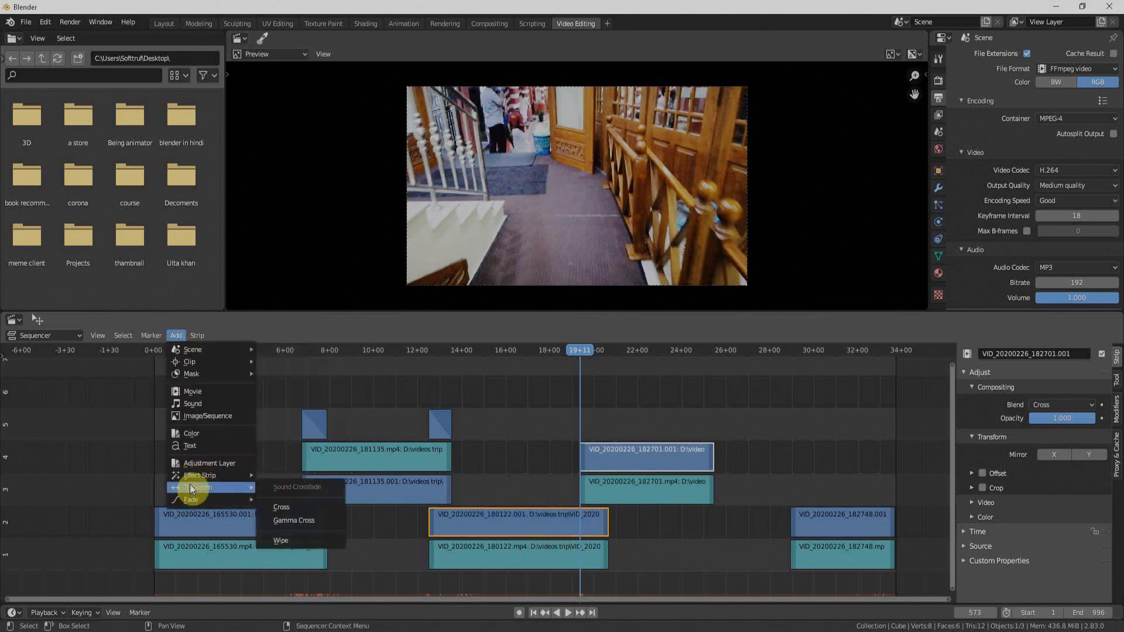
{"action": "left_click", "coordinate": [294, 540]}
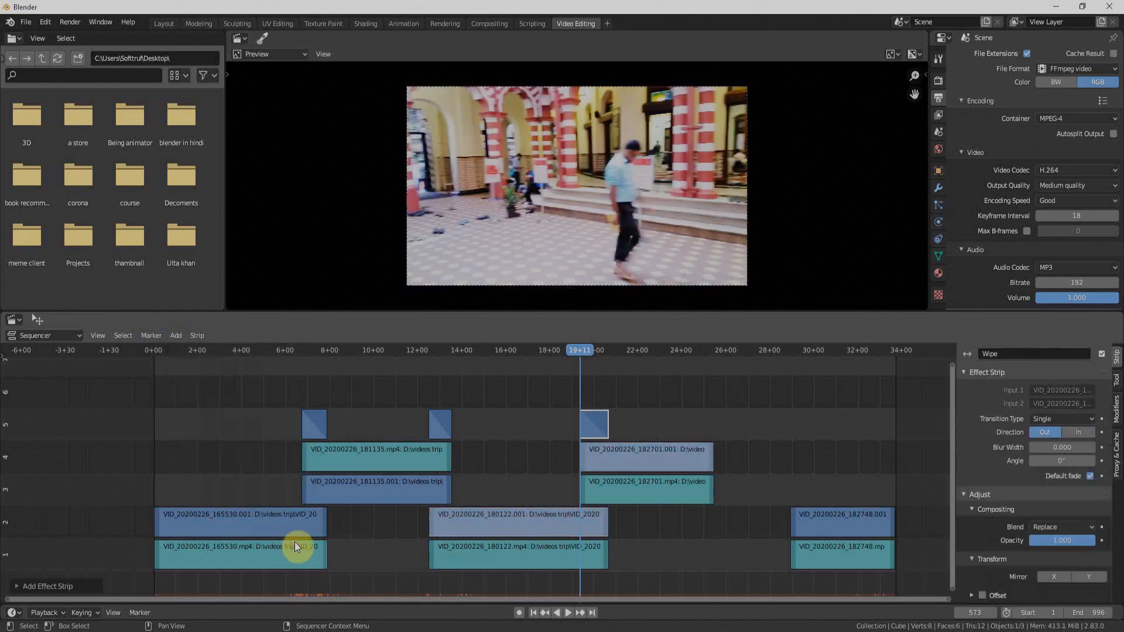
{"action": "key", "text": "space"}
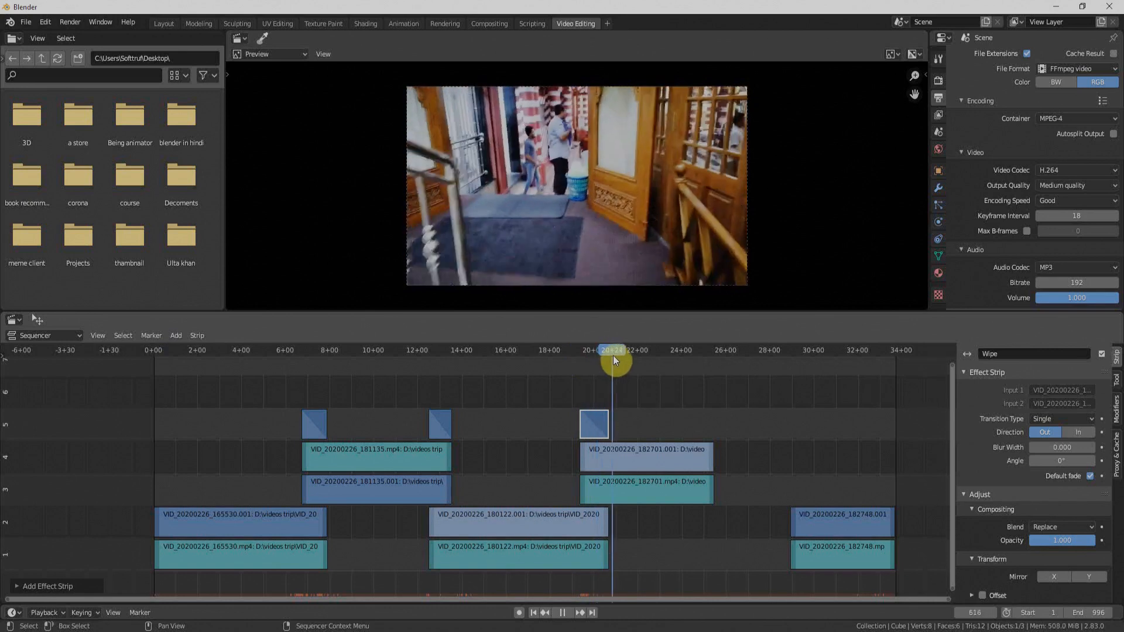
{"action": "left_click_drag", "start_coordinate": [600, 357], "coordinate": [594, 360]}
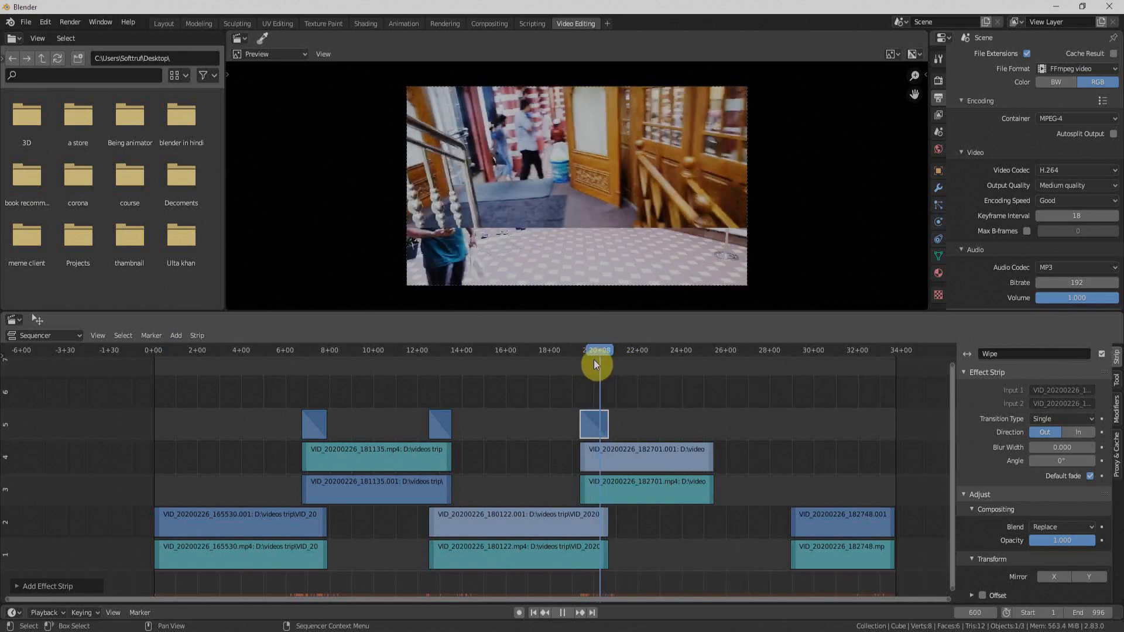
Step: Try the In direction on the Wipe strip and restore the Out direction
{"action": "left_click", "coordinate": [1058, 419]}
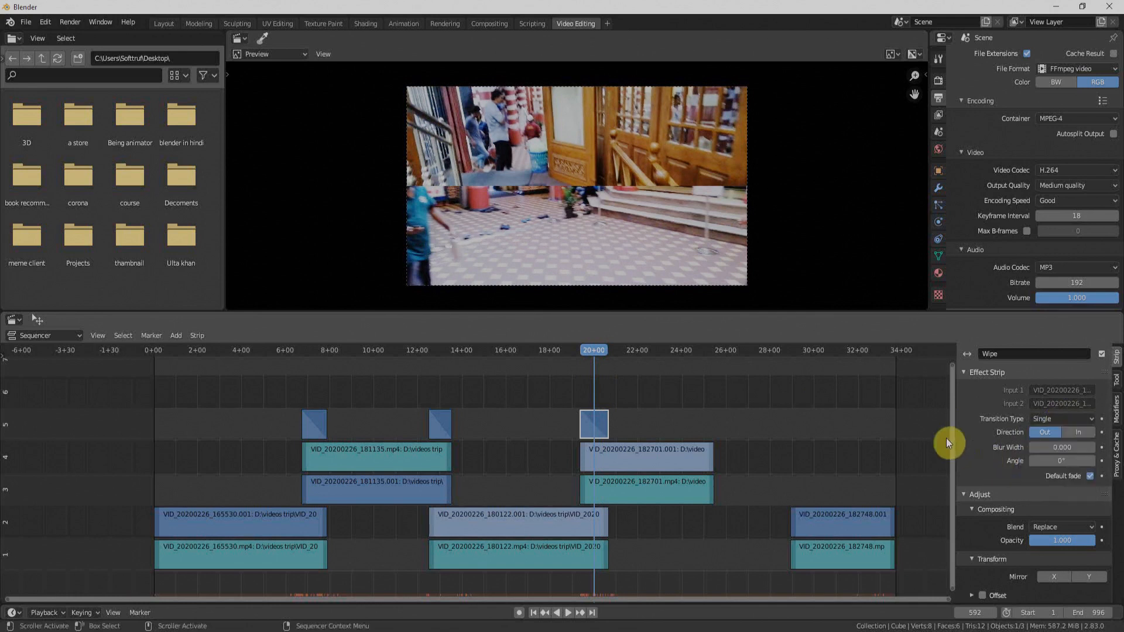
{"action": "left_click", "coordinate": [1078, 435]}
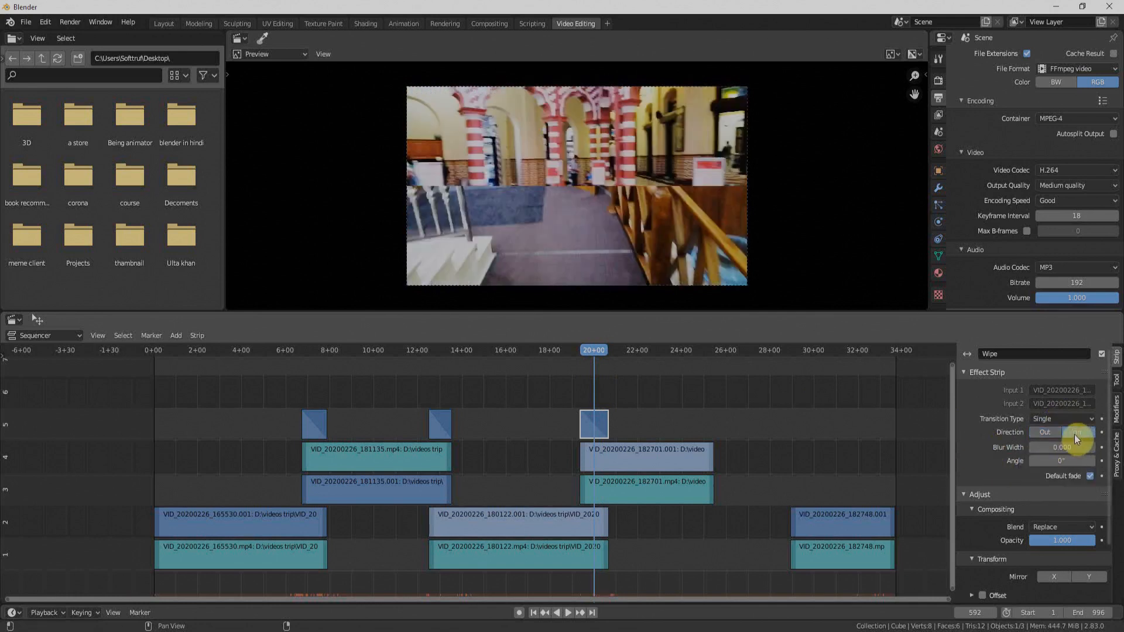
{"action": "left_click", "coordinate": [1046, 433]}
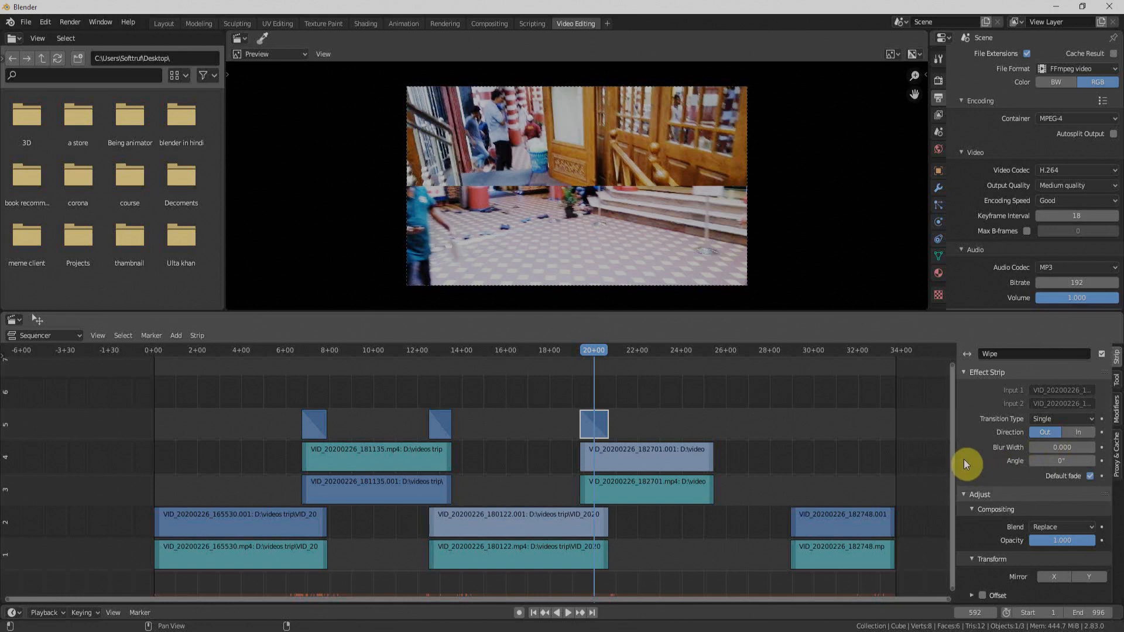
Step: Try a Blur Width of 1.000 on the wipe with the Single and Double transition types, and reset the blur to 0.000
{"action": "left_click_drag", "start_coordinate": [1051, 447], "coordinate": [1093, 447]}
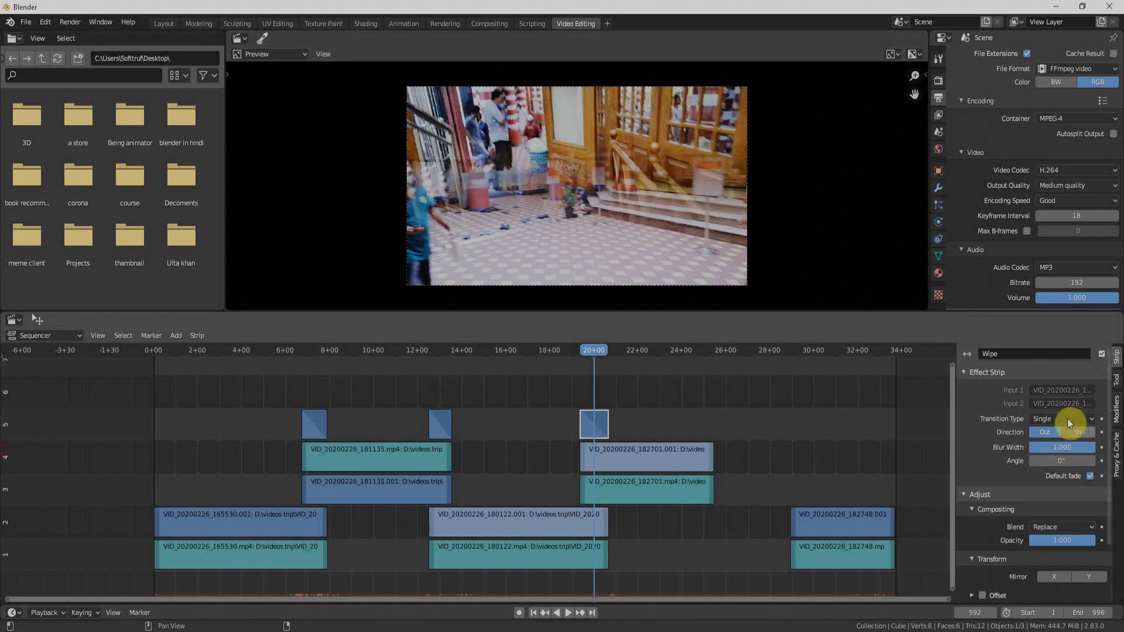
{"action": "left_click", "coordinate": [1066, 419]}
{"action": "left_click", "coordinate": [1055, 446]}
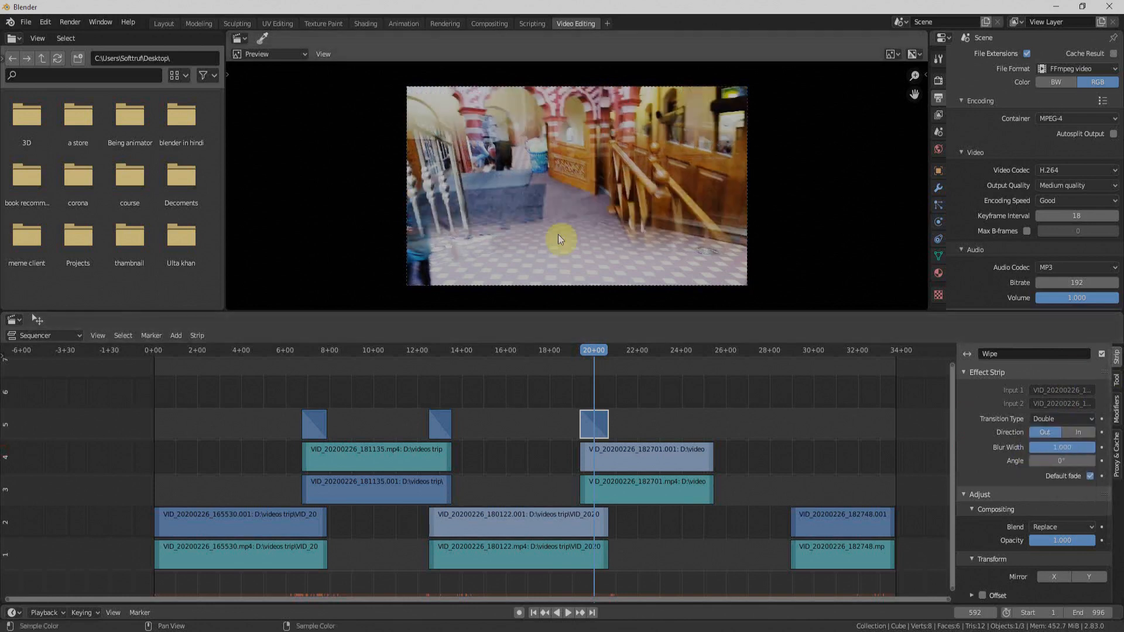
{"action": "left_click_drag", "start_coordinate": [1062, 448], "coordinate": [1030, 447]}
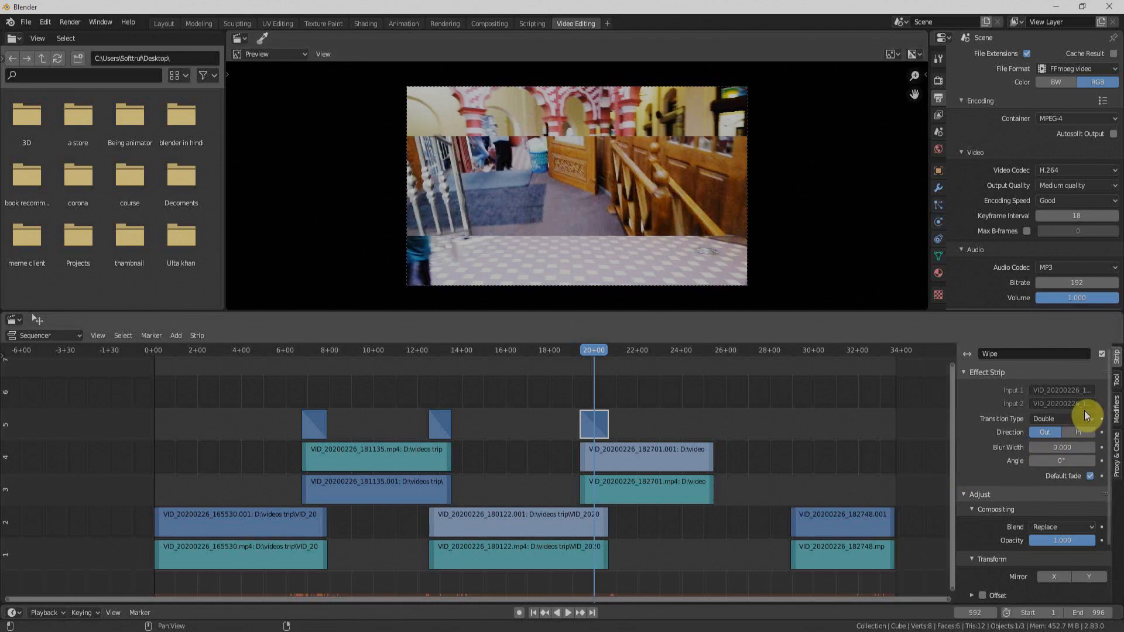
Step: Make the wipe an Iris transition with Blur Width of about 0.252, using an Effect Fader of about 0.339 instead of Default fade
{"action": "left_click", "coordinate": [1066, 417]}
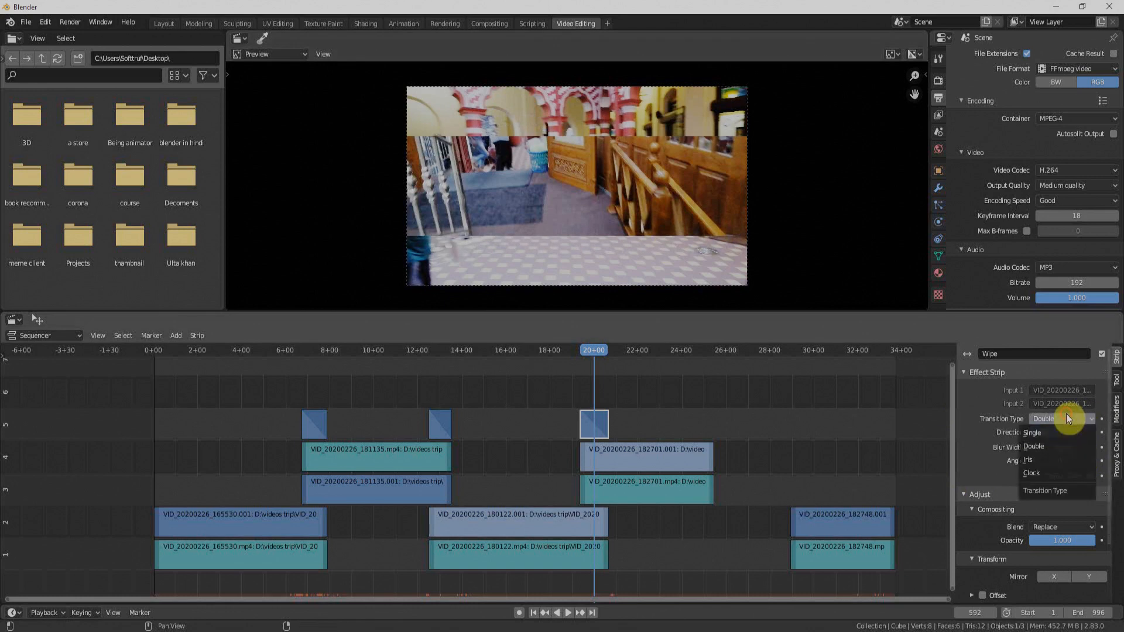
{"action": "left_click", "coordinate": [1045, 459]}
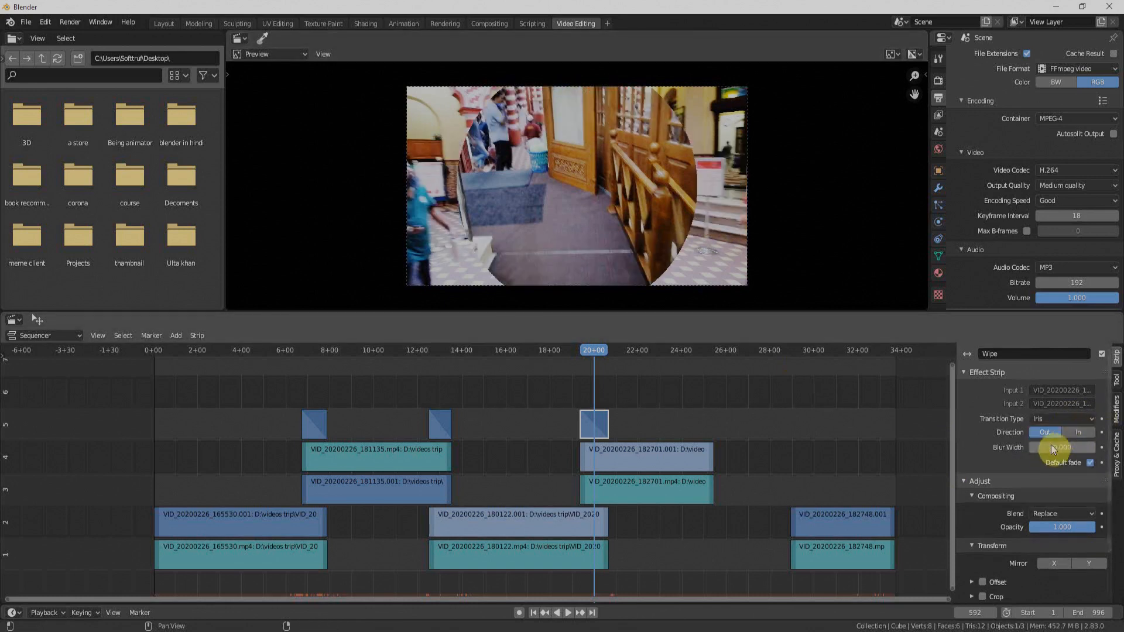
{"action": "left_click_drag", "start_coordinate": [1053, 450], "coordinate": [1088, 449]}
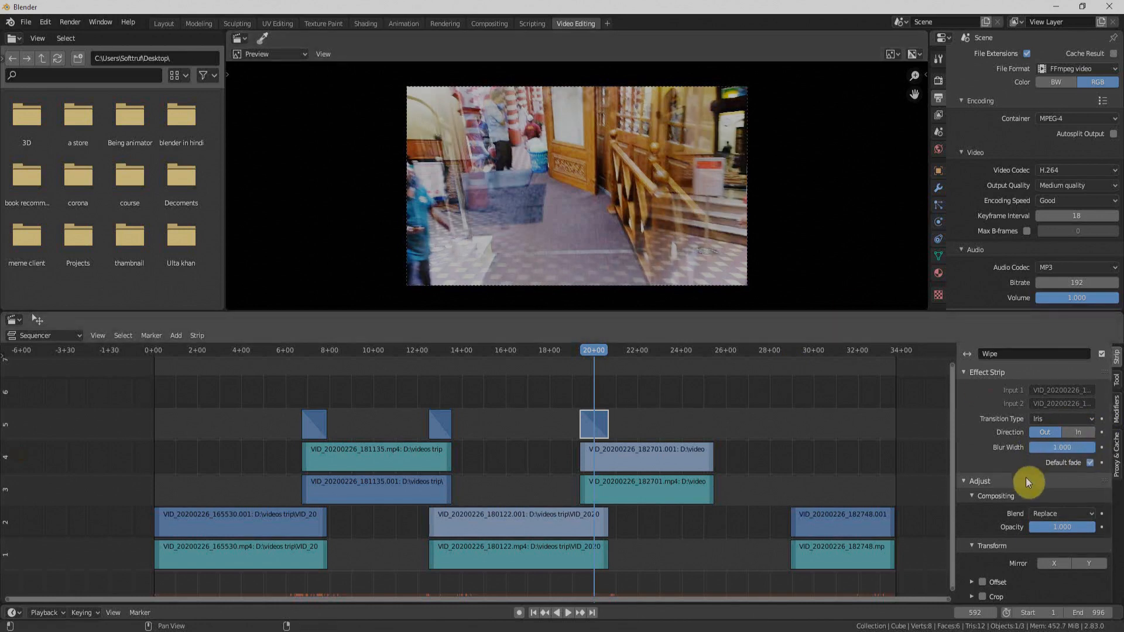
{"action": "left_click_drag", "start_coordinate": [1095, 448], "coordinate": [1001, 464]}
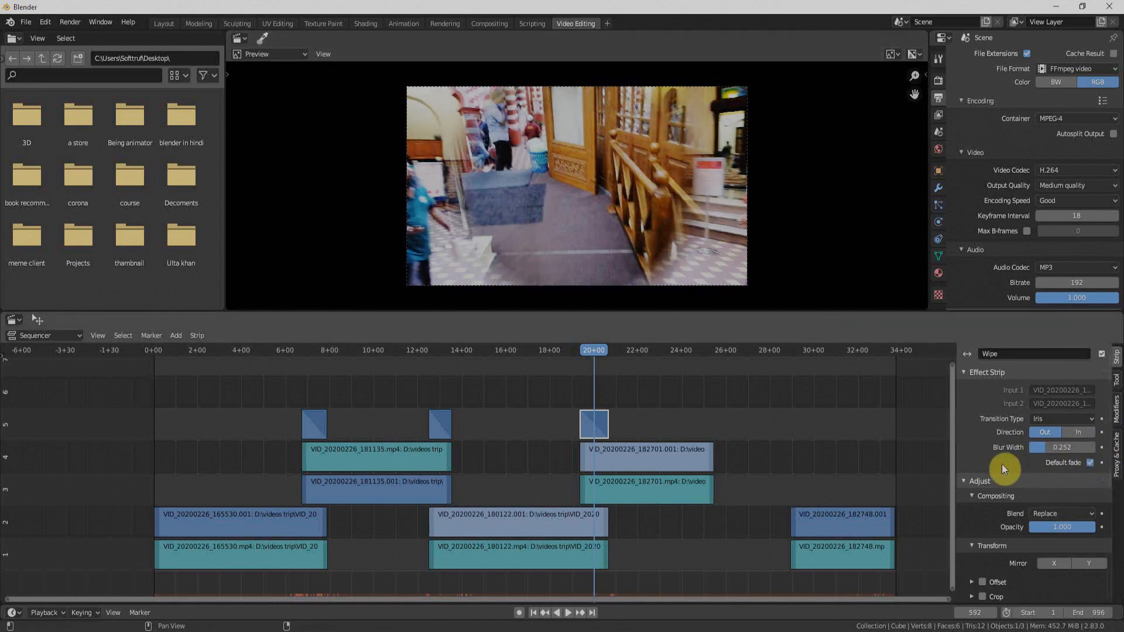
{"action": "left_click", "coordinate": [1088, 463]}
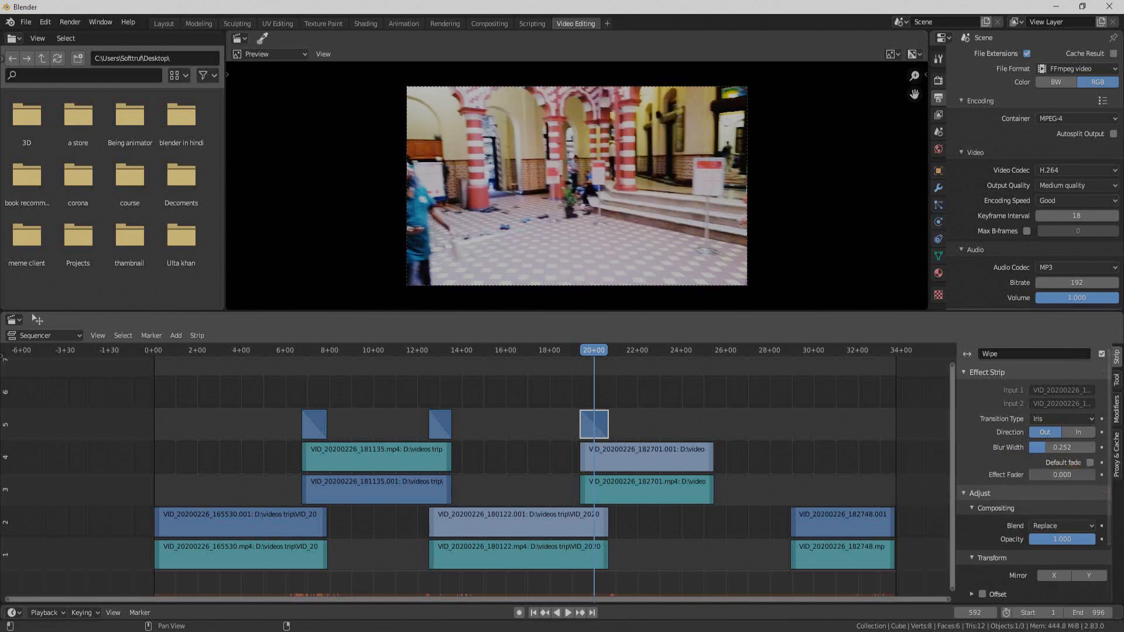
{"action": "left_click_drag", "start_coordinate": [1083, 474], "coordinate": [1106, 474]}
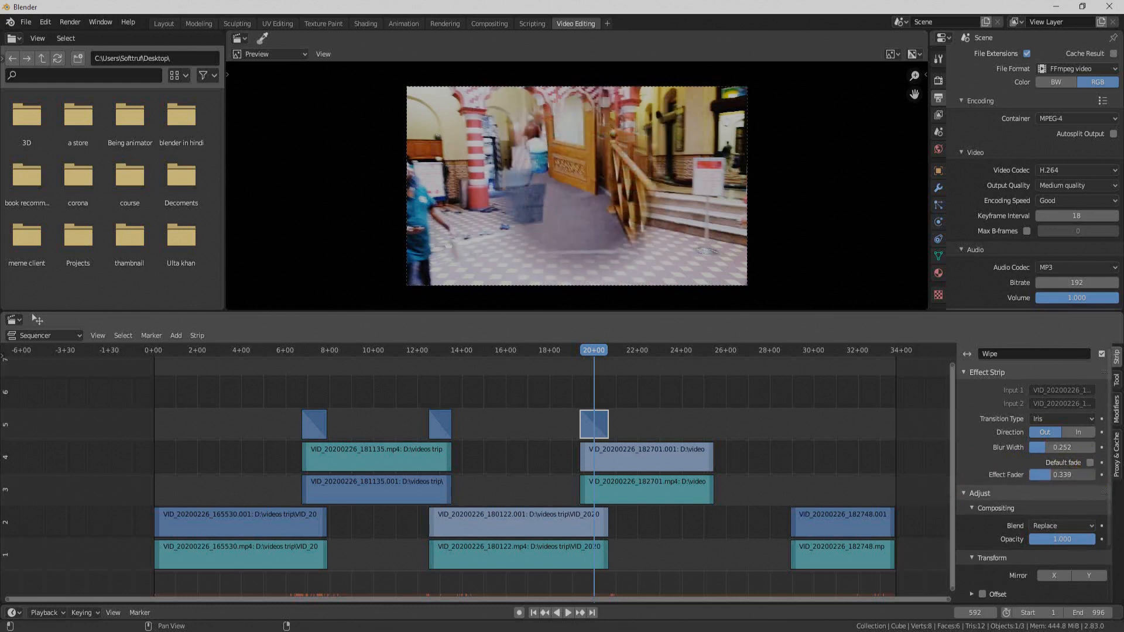
Step: Play and scrub through the Iris wipe from its start, stopping just past its end at 20+28
{"action": "left_click", "coordinate": [591, 350]}
{"action": "key", "text": "space"}
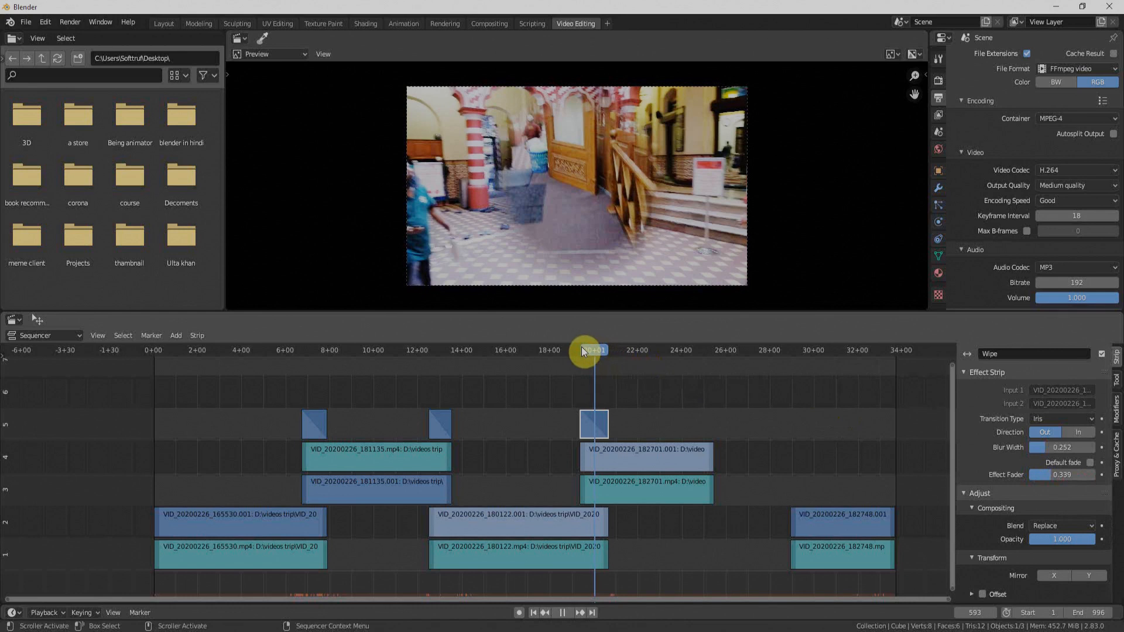
{"action": "left_click", "coordinate": [580, 347]}
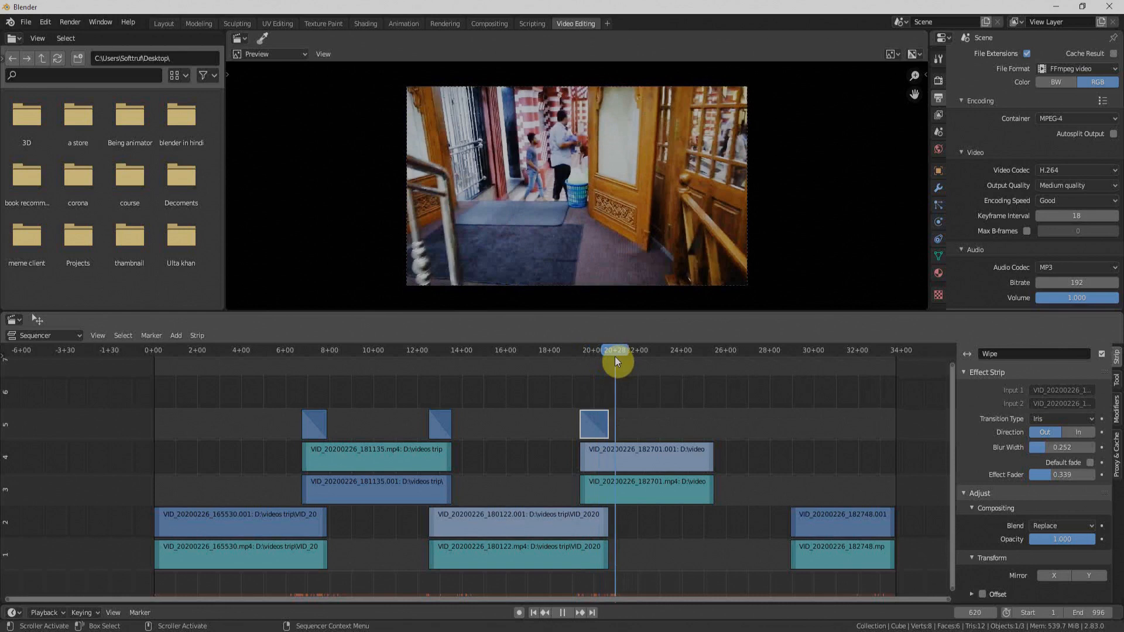
{"action": "key", "text": "space"}
Step: Move the VID_20200226_182748 video and audio strips up to channels 4 and 3, starting at about 26+15 with a gap after the fourth clip
{"action": "left_click", "coordinate": [849, 556]}
{"action": "left_click", "coordinate": [858, 520], "text": "shift"}
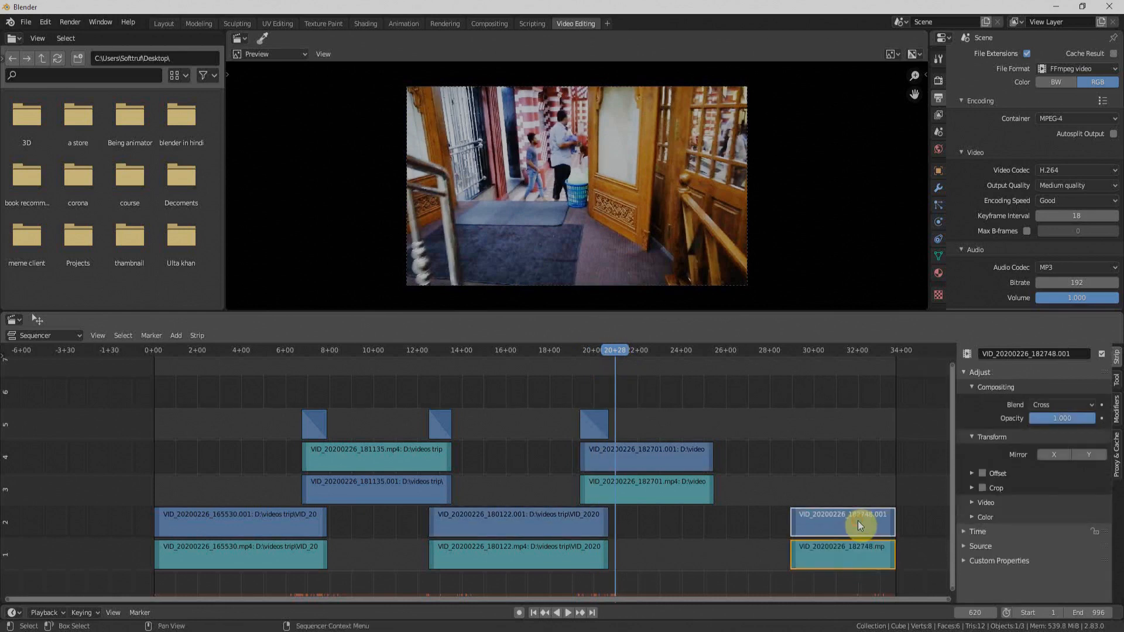
{"action": "left_click_drag", "start_coordinate": [853, 509], "coordinate": [803, 459]}
Step: Add a black Color strip in channel 2 at 24+11 and extend its end to frame 828, beneath the gap between the clips
{"action": "left_click", "coordinate": [687, 350]}
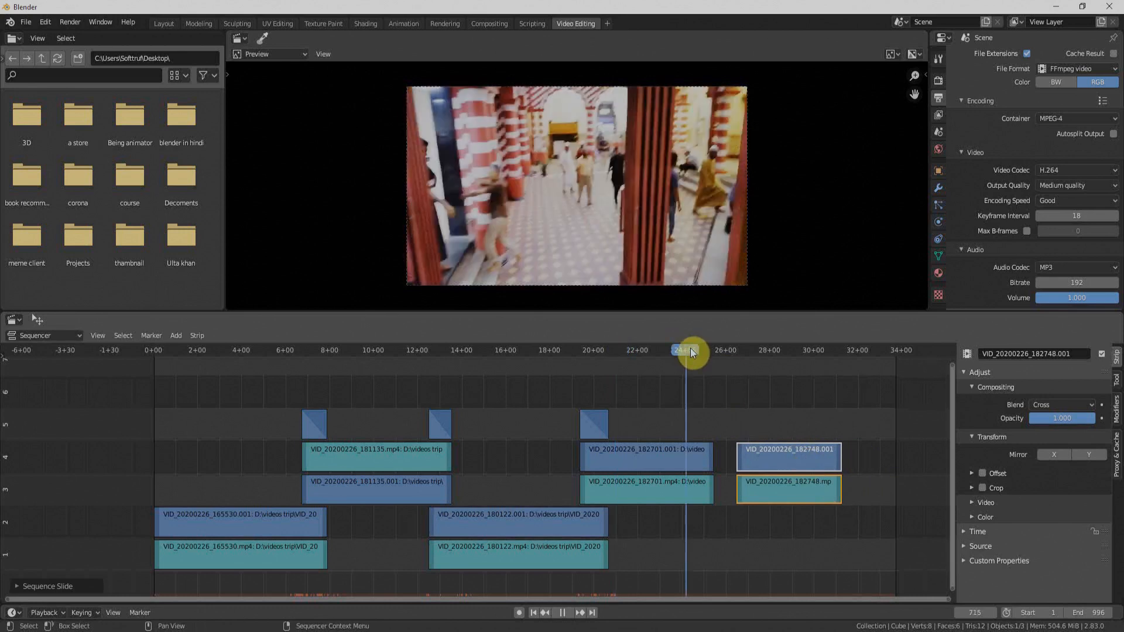
{"action": "left_click_drag", "start_coordinate": [692, 351], "coordinate": [690, 351]}
{"action": "left_click", "coordinate": [181, 335]}
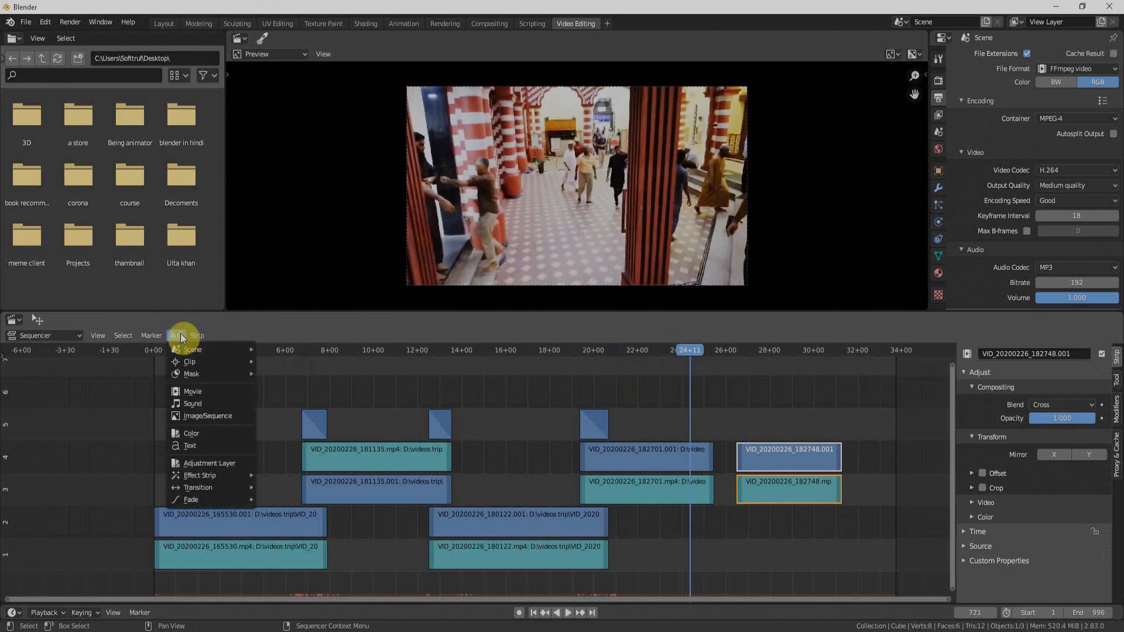
{"action": "left_click", "coordinate": [193, 433]}
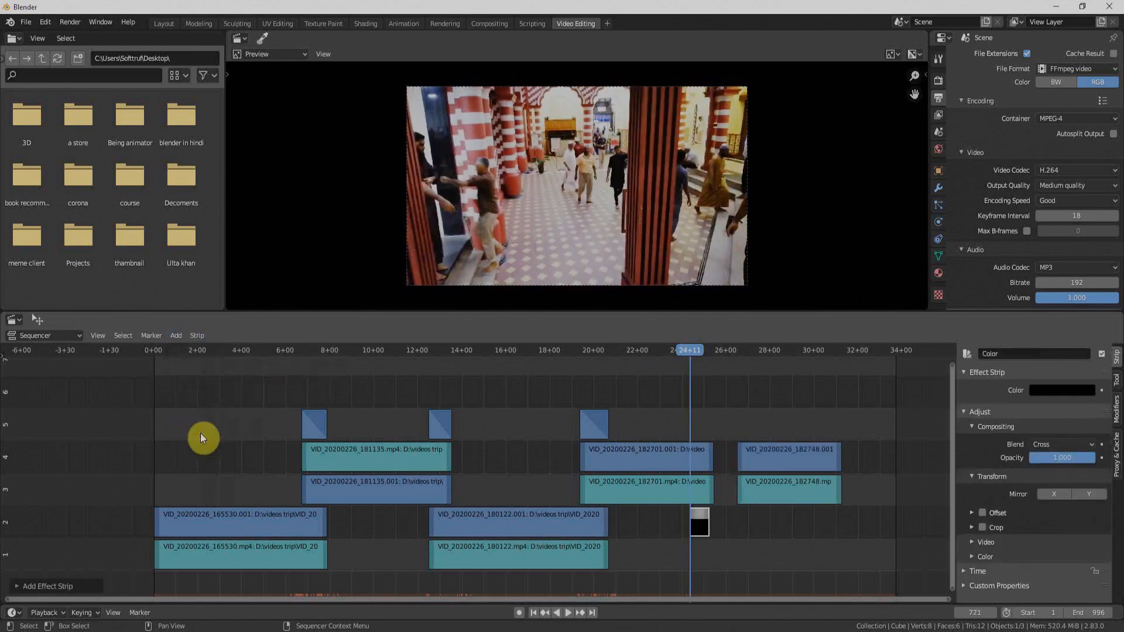
{"action": "left_click", "coordinate": [706, 522]}
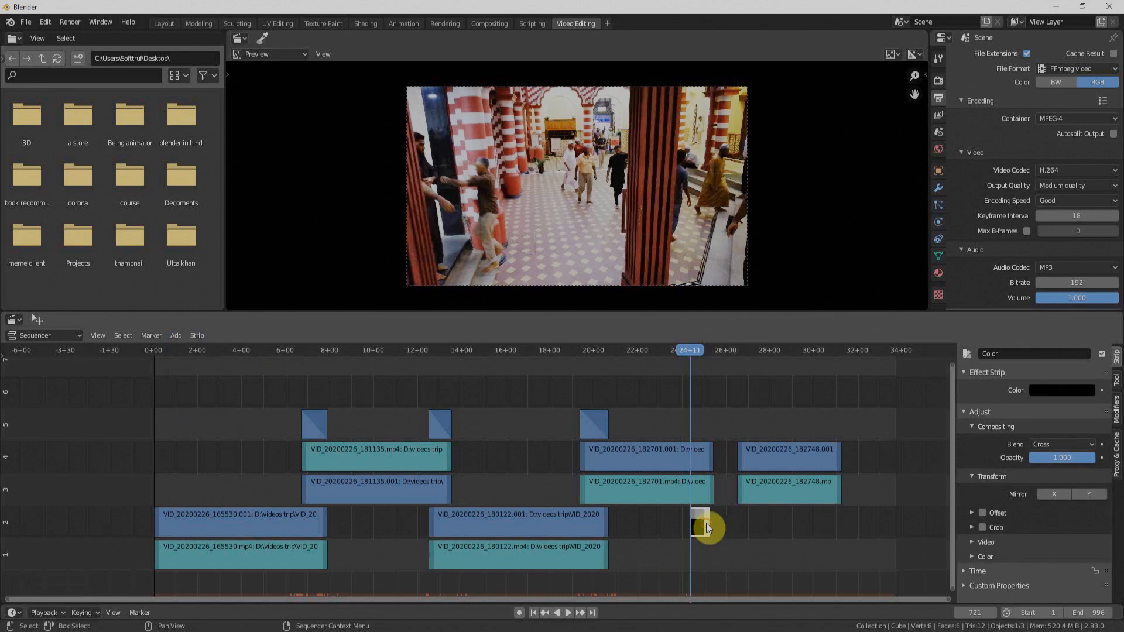
{"action": "left_click_drag", "start_coordinate": [706, 522], "coordinate": [768, 522]}
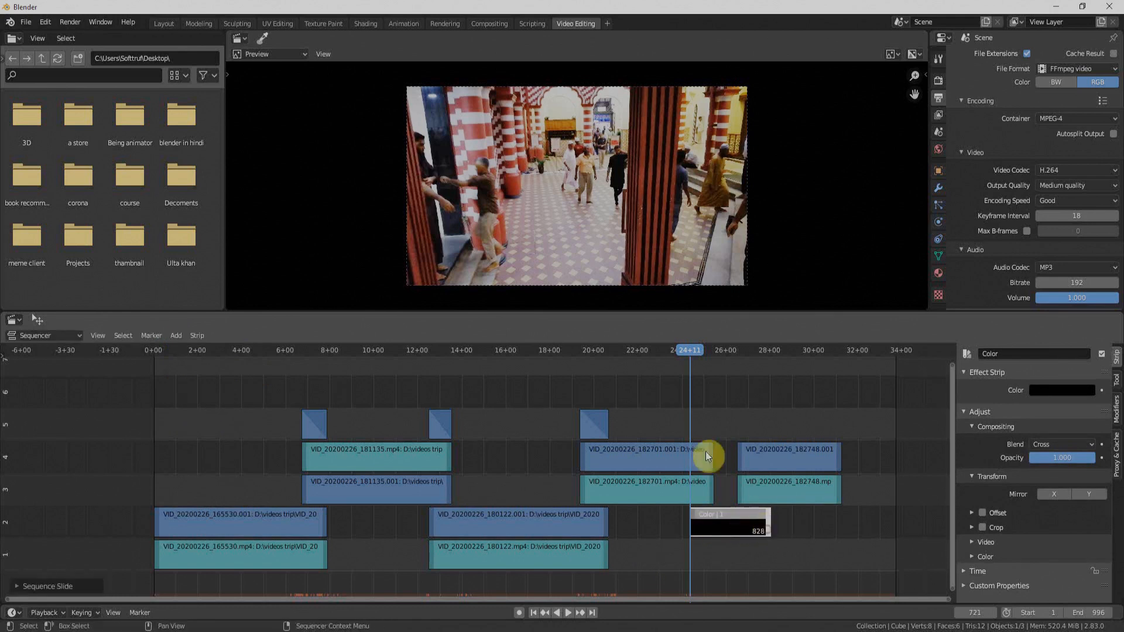
Step: Keyframe the VID_20200226_182701 video strip's opacity at 1.000 at 24+11 and 0.000 at its end at 25+12
{"action": "left_click", "coordinate": [675, 455]}
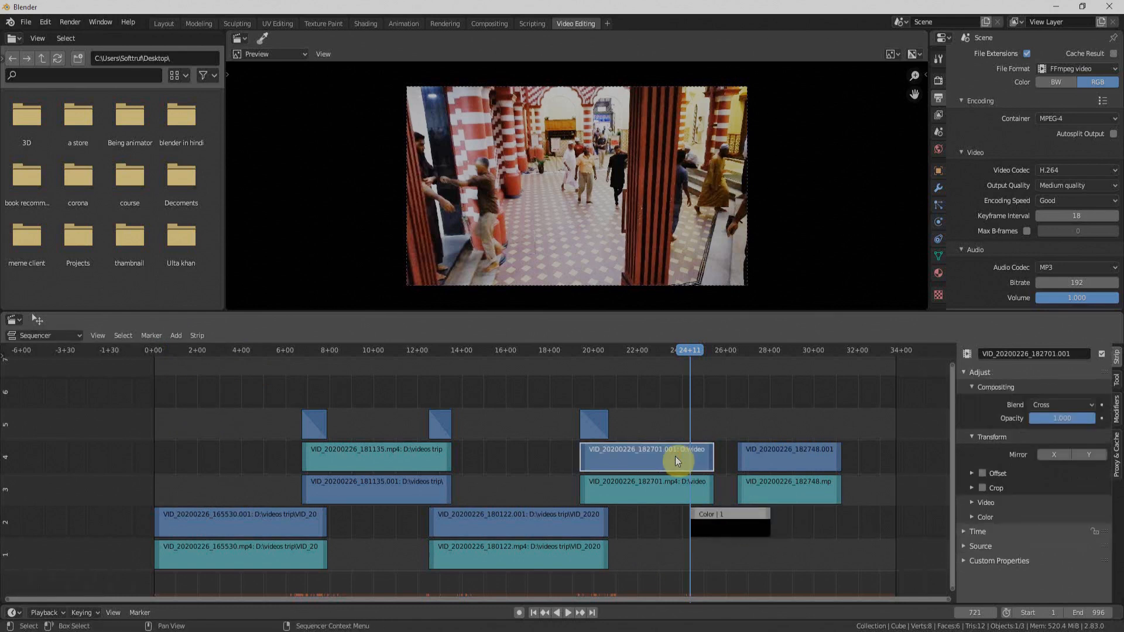
{"action": "left_click", "coordinate": [1101, 418]}
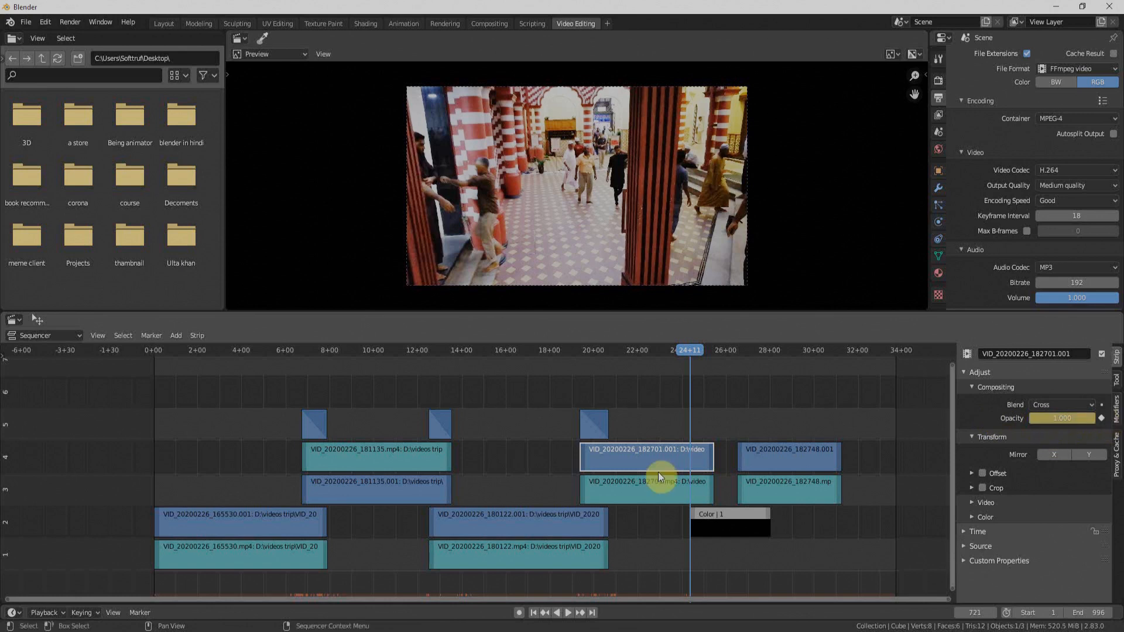
{"action": "key", "text": "Page_Up"}
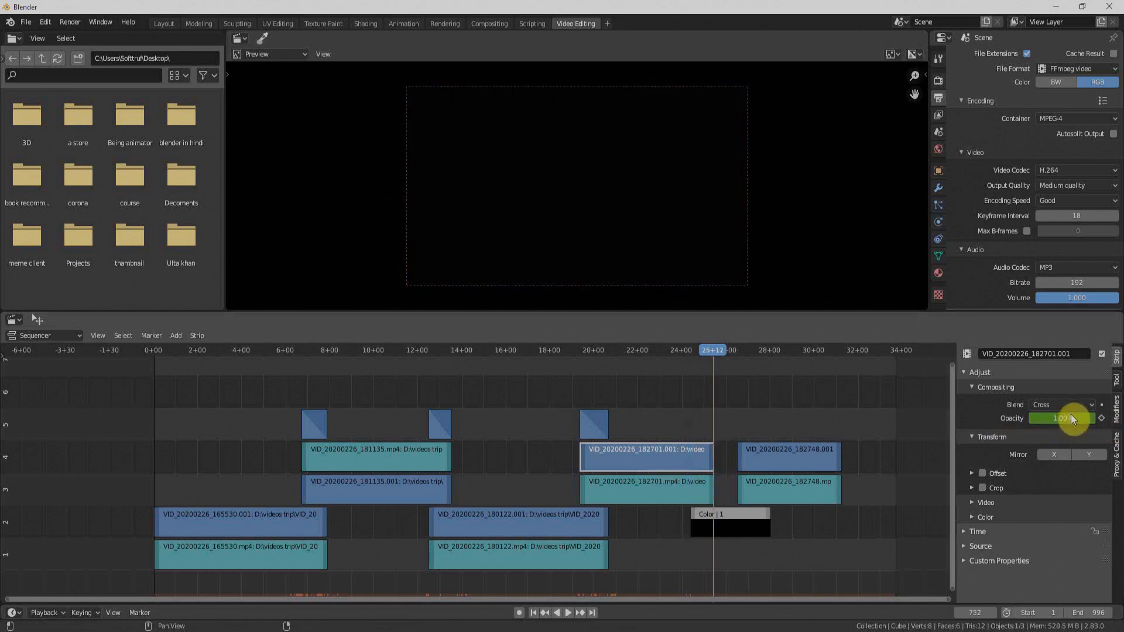
{"action": "mouse_move", "coordinate": [1070, 416]}
{"action": "left_mouse_down"}
{"action": "mouse_move", "coordinate": [1036, 417]}
{"action": "mouse_move", "coordinate": [1081, 416]}
{"action": "left_mouse_up"}
{"action": "left_click", "coordinate": [1102, 418]}
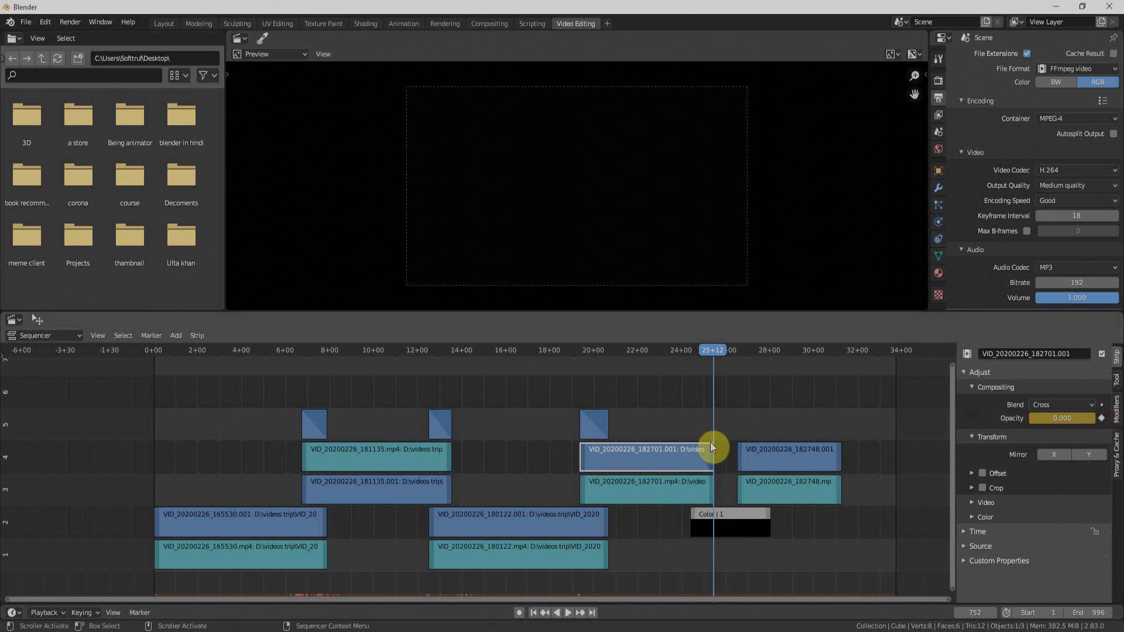
Step: Set the VID_20200226_182748 video strip's opacity to 0.000 and keyframe it at the strip's start, 26+15
{"action": "key", "text": "Right"}
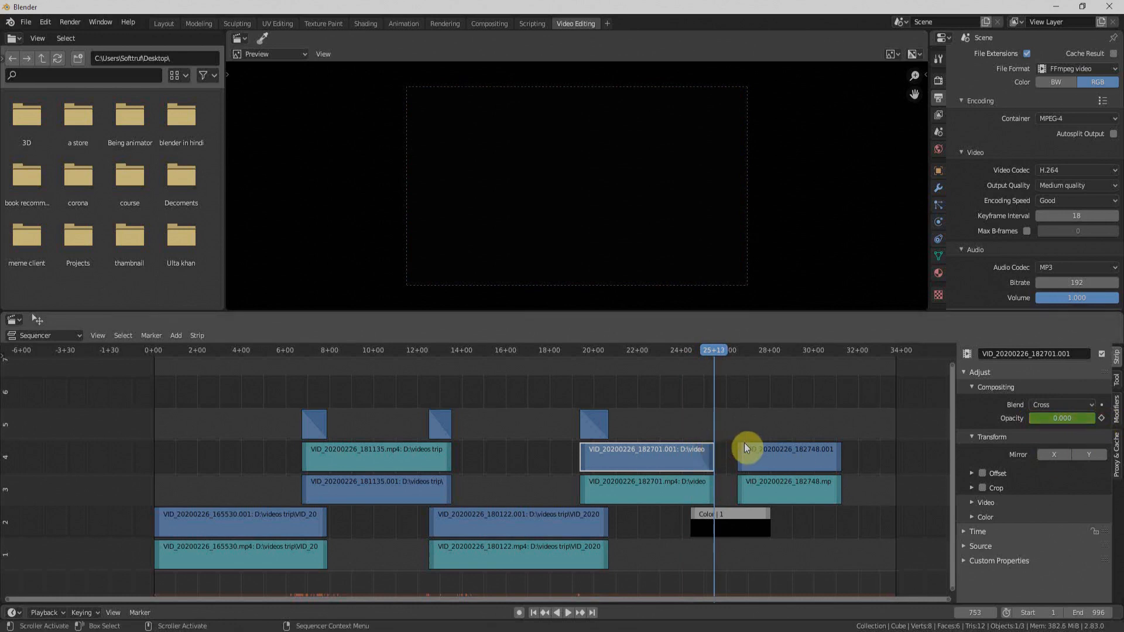
{"action": "key", "text": "Page_Up"}
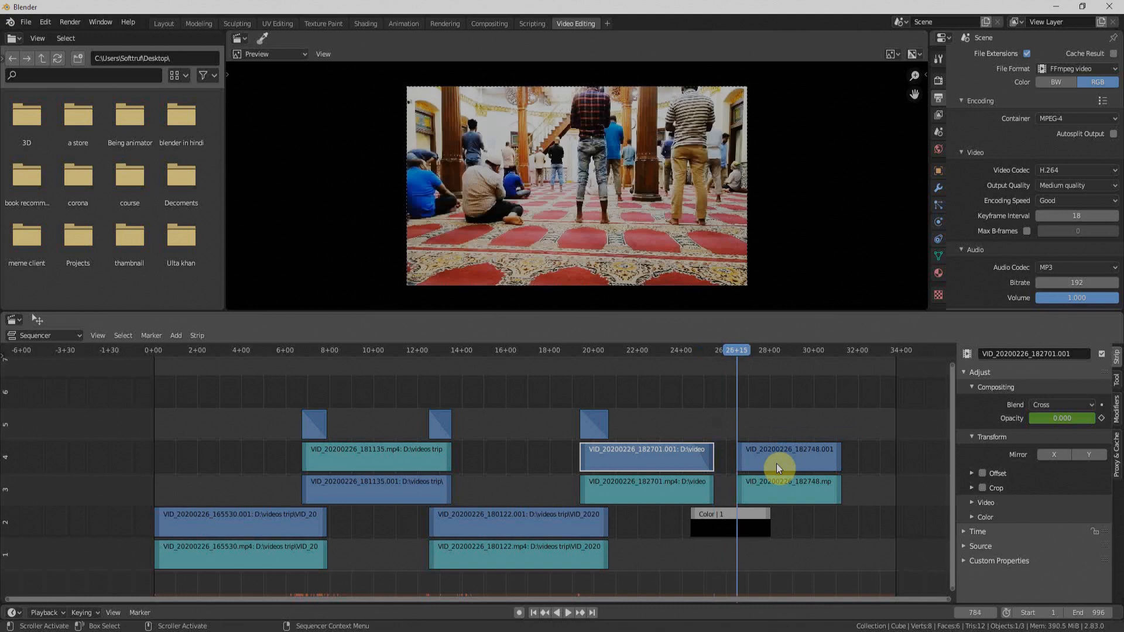
{"action": "left_click", "coordinate": [773, 484]}
{"action": "left_click", "coordinate": [772, 460]}
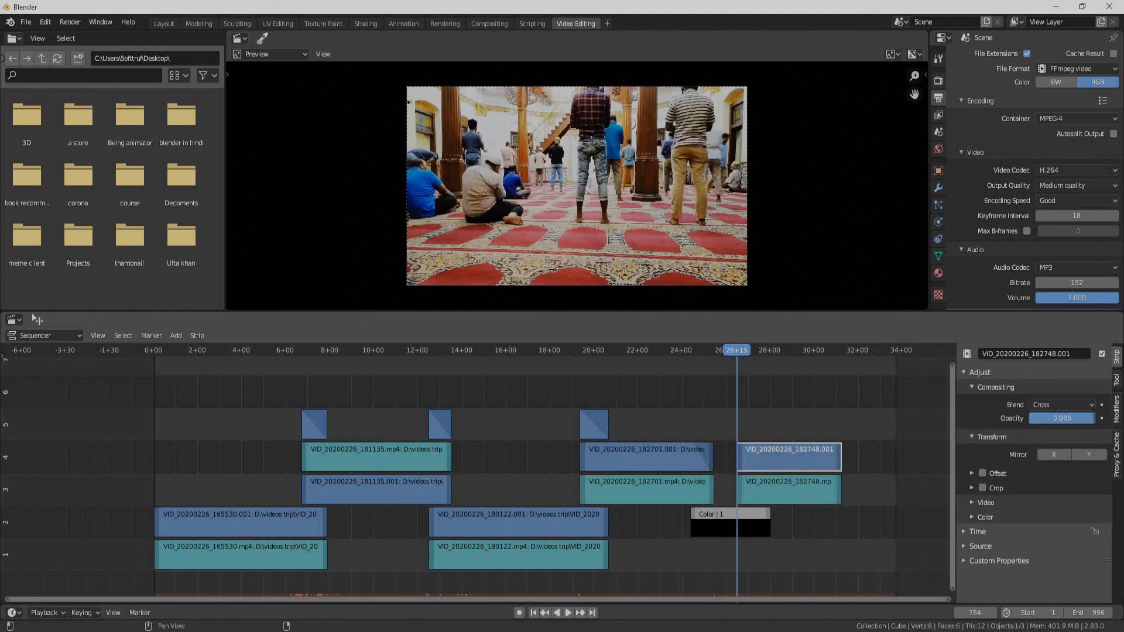
{"action": "left_click_drag", "start_coordinate": [1061, 418], "coordinate": [1053, 417]}
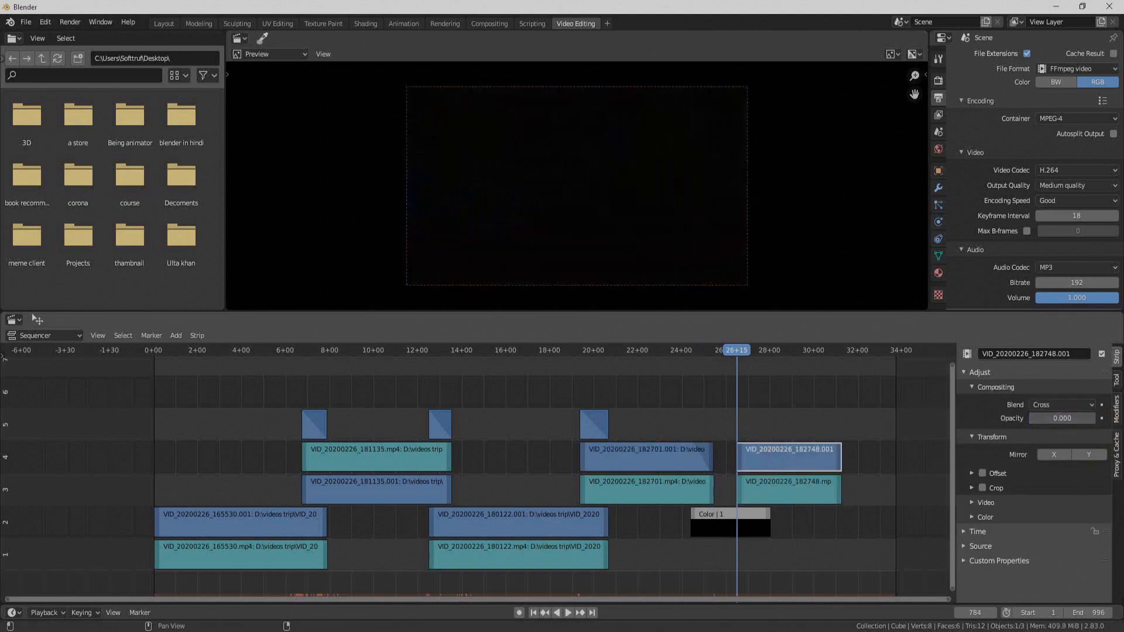
{"action": "left_click", "coordinate": [1101, 417]}
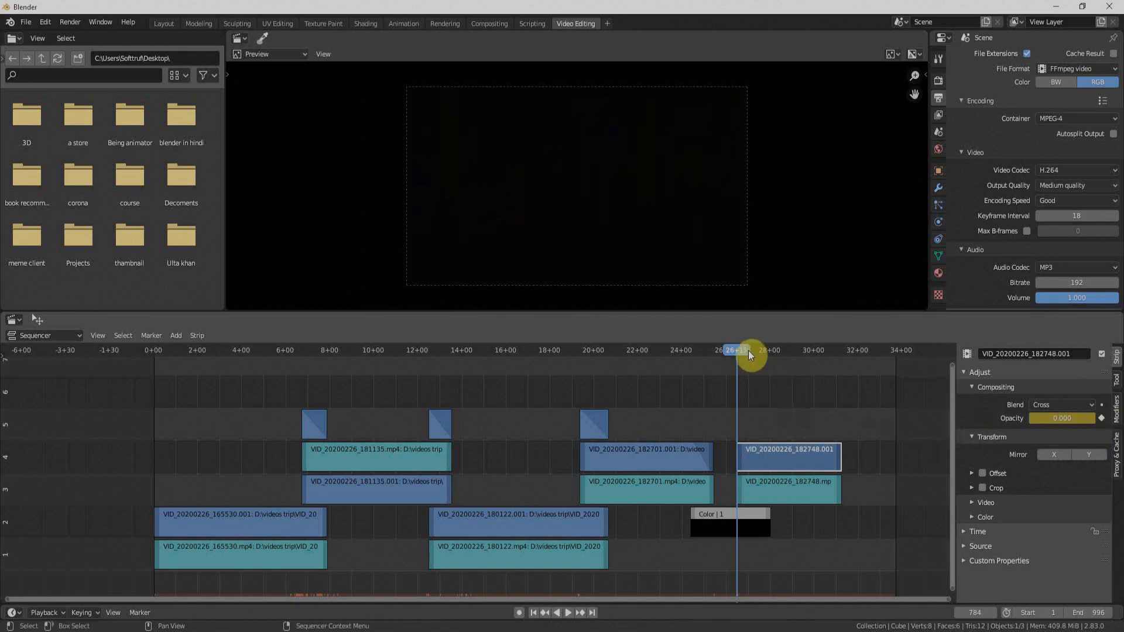
Step: Set the VID_20200226_182748 video strip's opacity to 1.000 and keyframe it near the Color strip's end, at about frame 826
{"action": "key", "text": "space"}
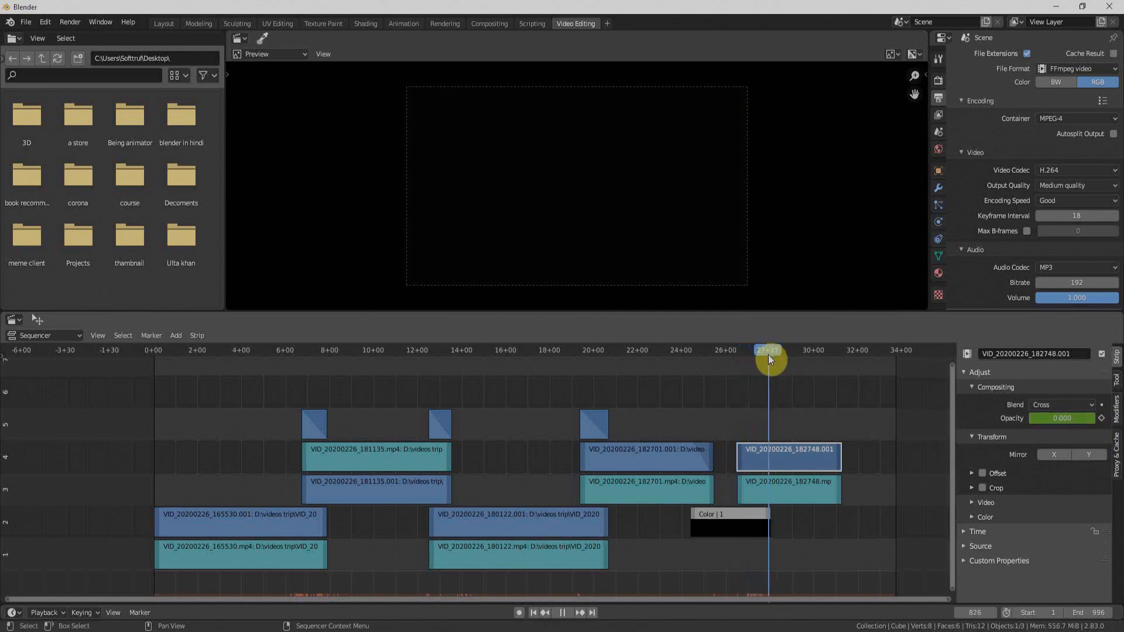
{"action": "key", "text": "space"}
{"action": "double_click", "coordinate": [1067, 418]}
{"action": "type", "text": "1"}
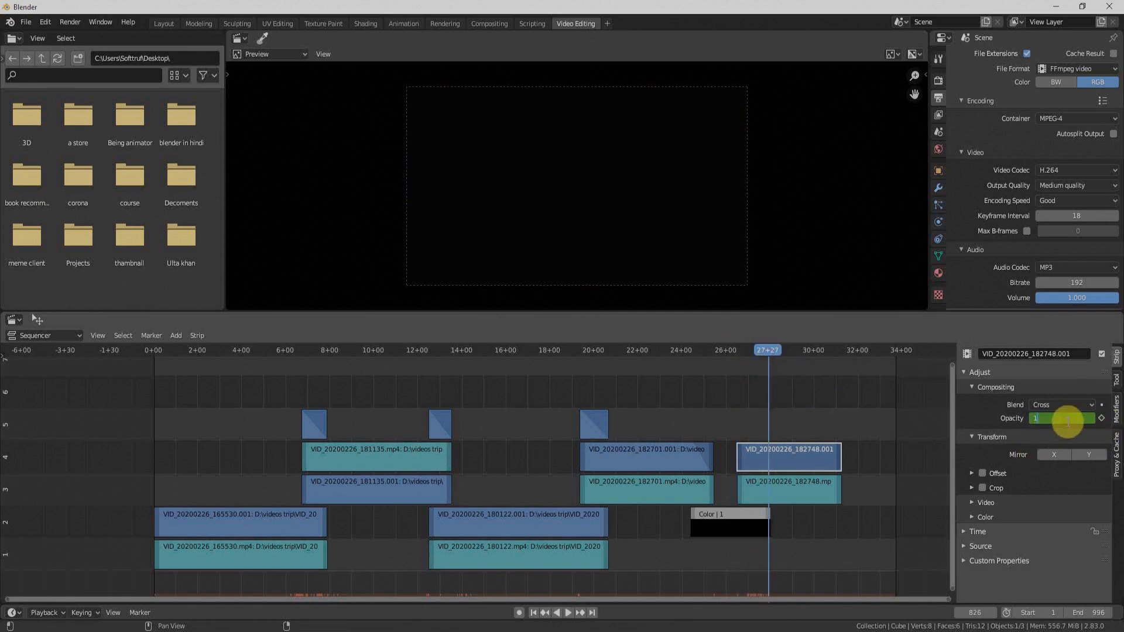
{"action": "key", "text": "Return"}
{"action": "left_click", "coordinate": [1101, 418]}
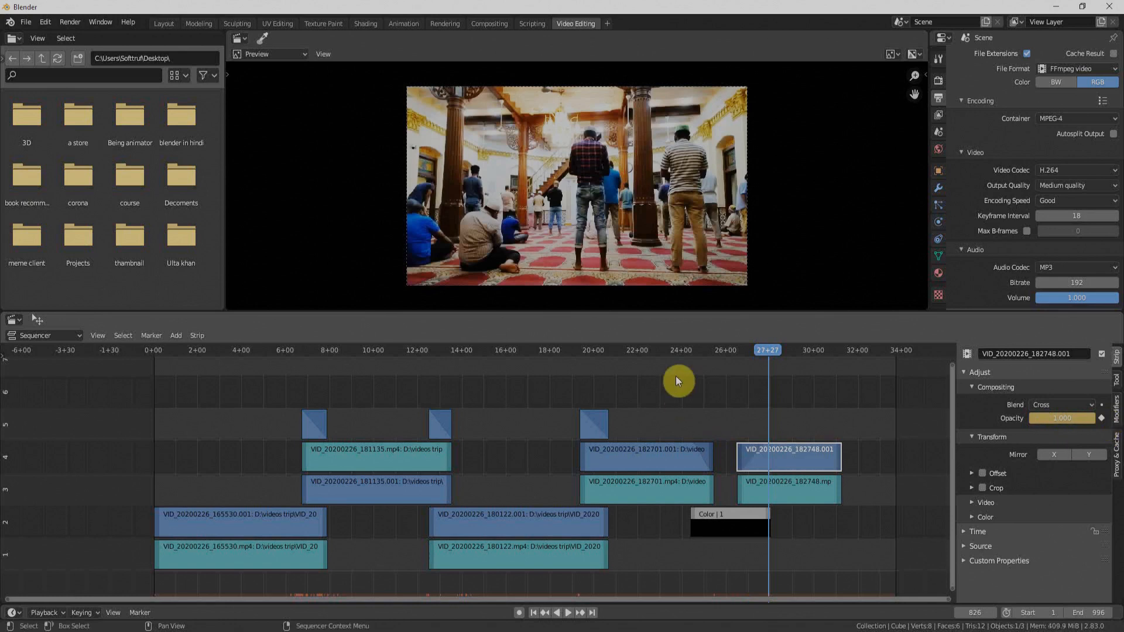
Step: Play back the fade through black from just before the Color strip until the VID_20200226_182748 clip has fully faded in
{"action": "left_click", "coordinate": [682, 353]}
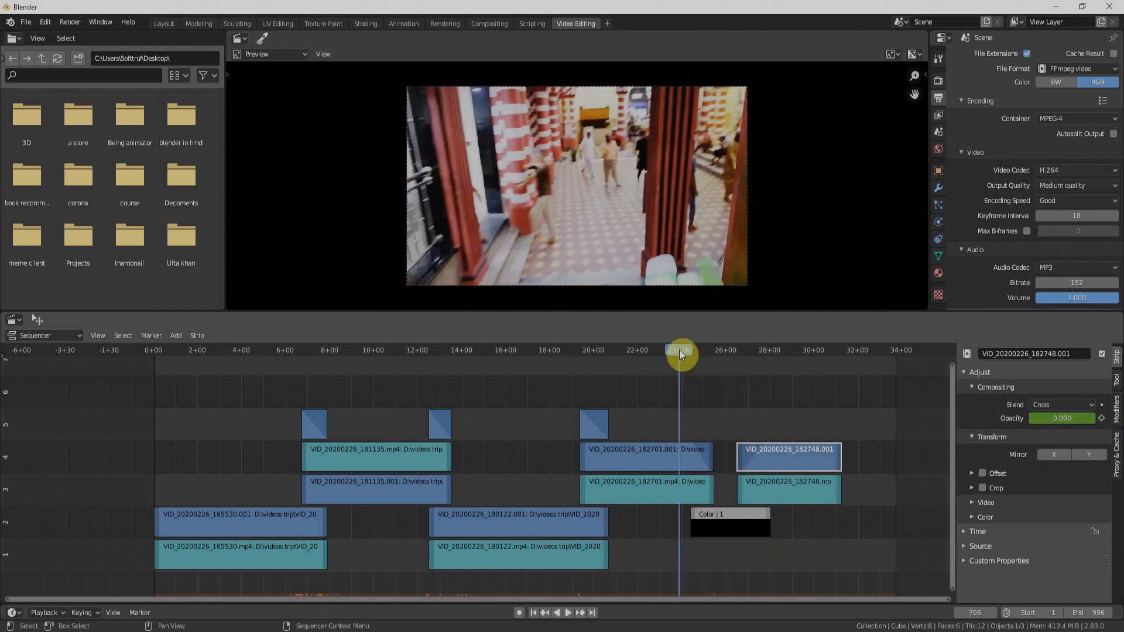
{"action": "key", "text": "space"}
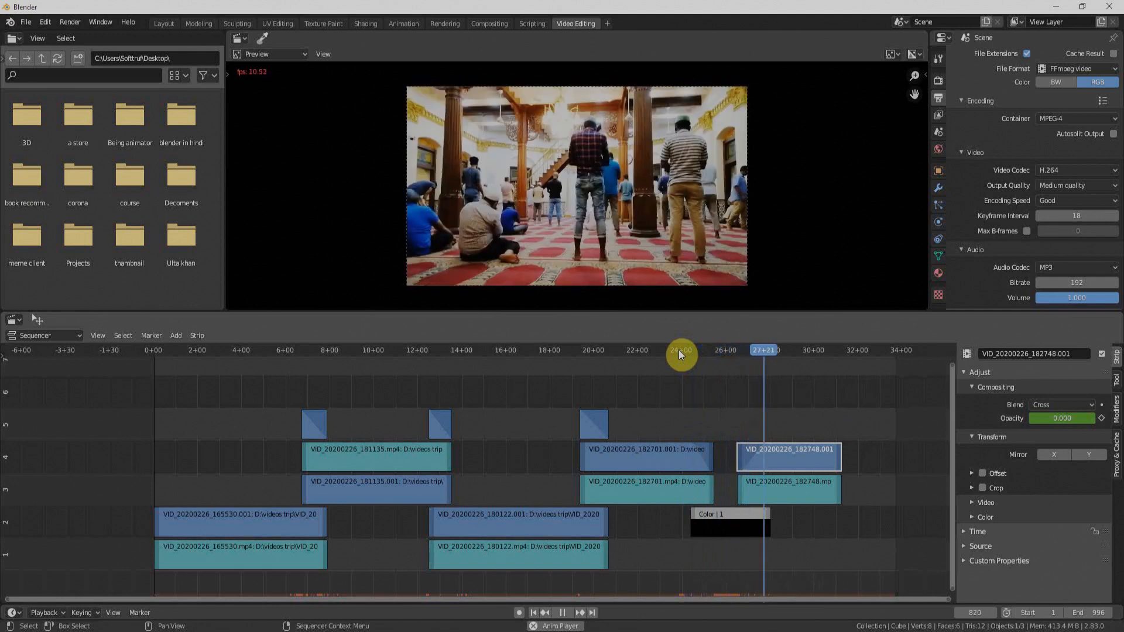
{"action": "key", "text": "space"}
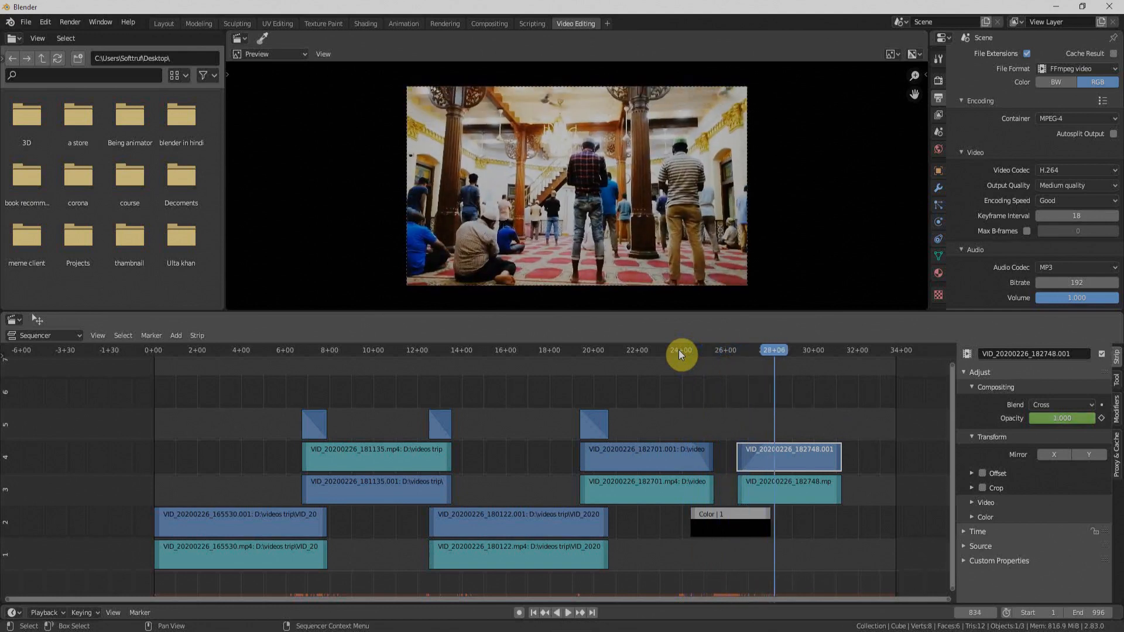